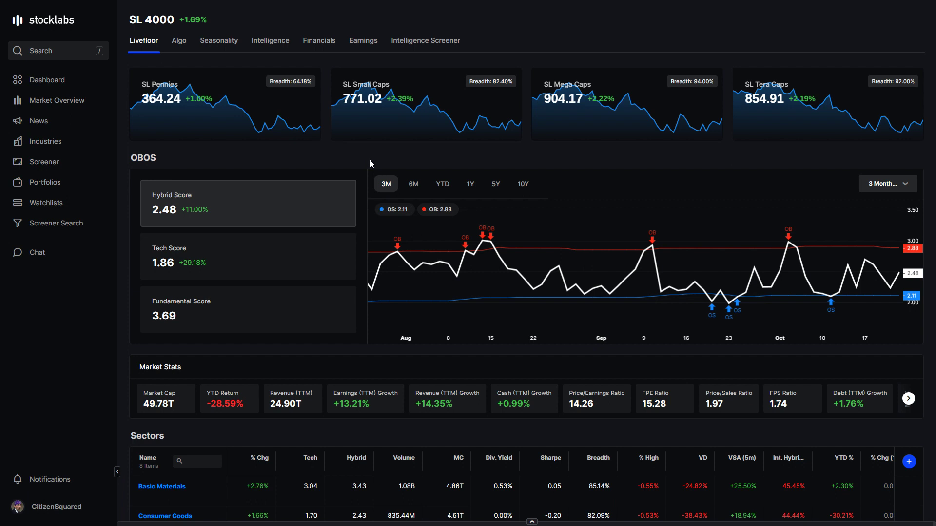
Step: Add the WTD Return field as a column to the Major ETFs watchlist, then go back to Watchlists
{"action": "left_click", "coordinate": [59, 203]}
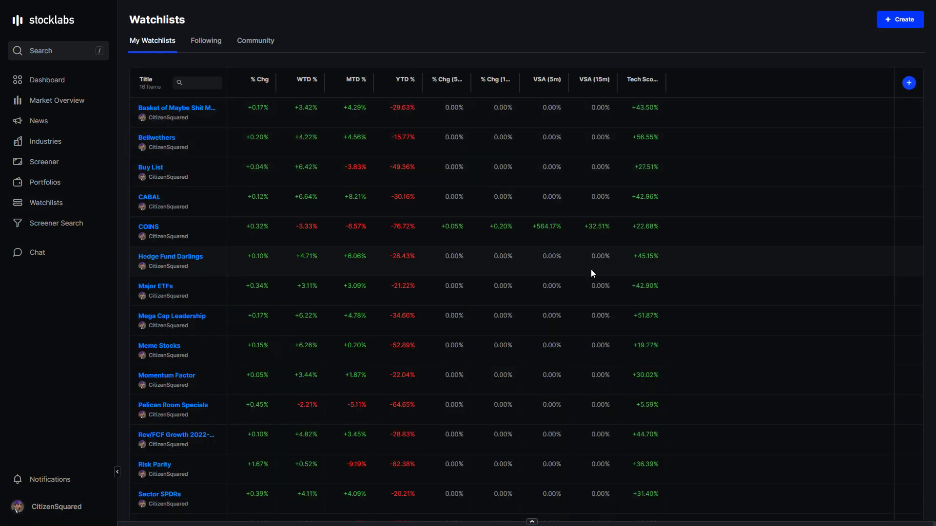
{"action": "left_click", "coordinate": [155, 288]}
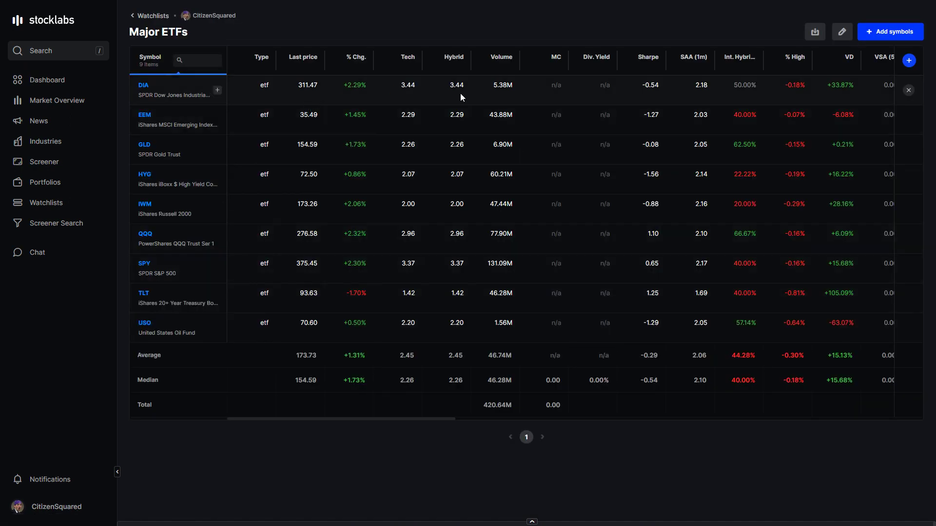
{"action": "left_click", "coordinate": [910, 61]}
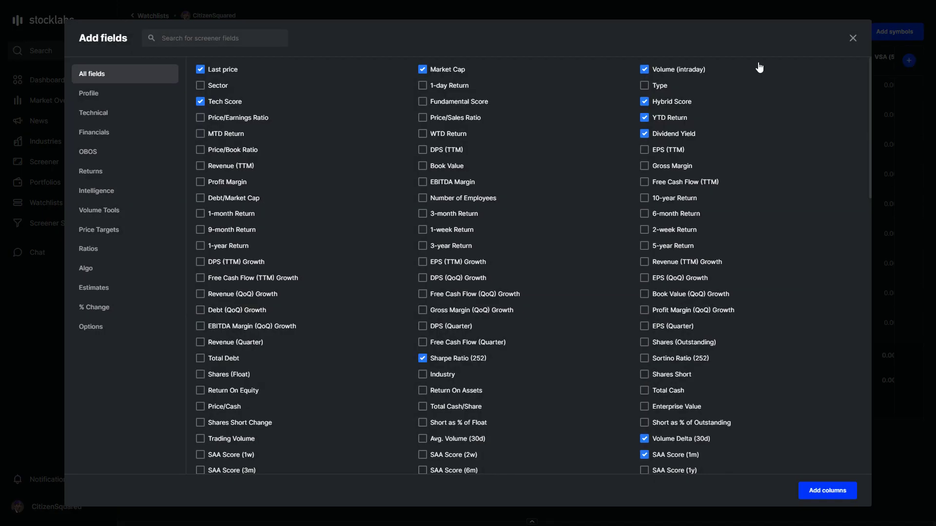
{"action": "left_click", "coordinate": [263, 38]}
{"action": "type", "text": "wtd"}
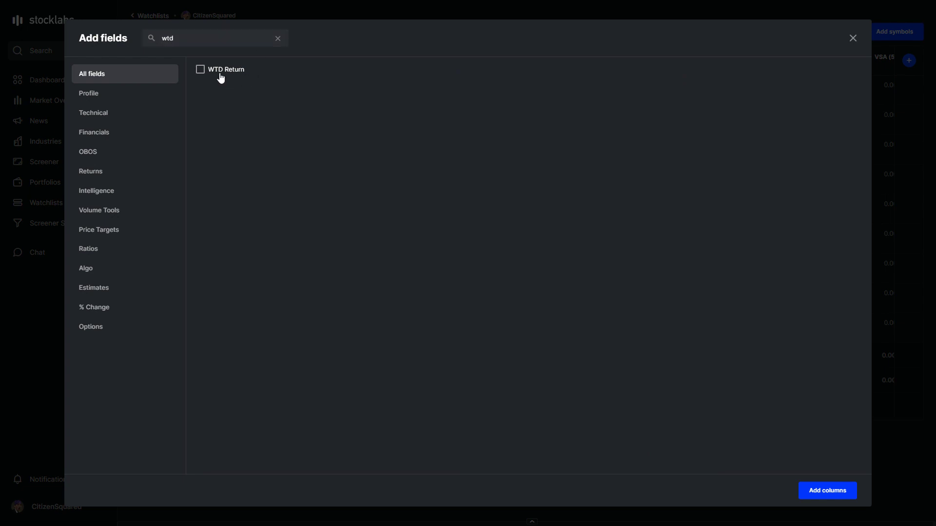
{"action": "left_click", "coordinate": [838, 494]}
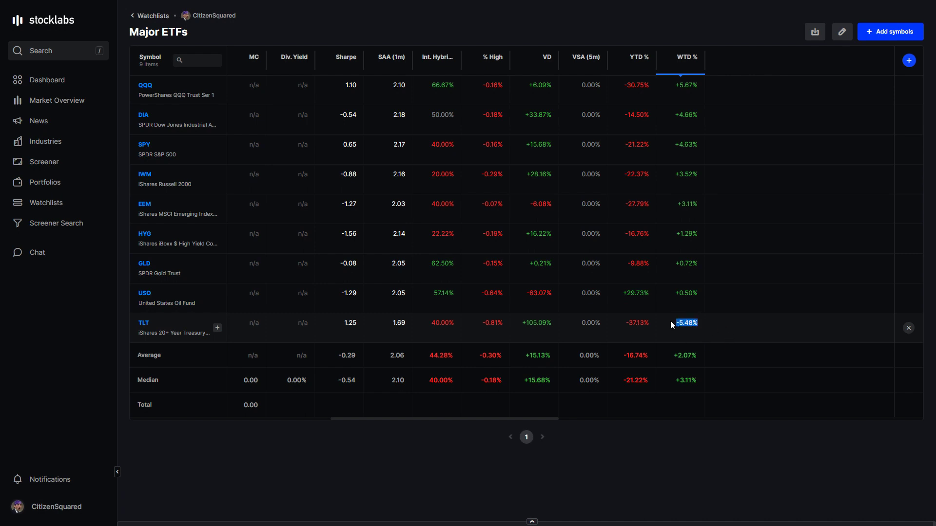
{"action": "left_click", "coordinate": [720, 325]}
Step: Open Mega Cap Leadership, add the WTD Return column and sort by WTD % descending, NFLX first
{"action": "left_click", "coordinate": [154, 16]}
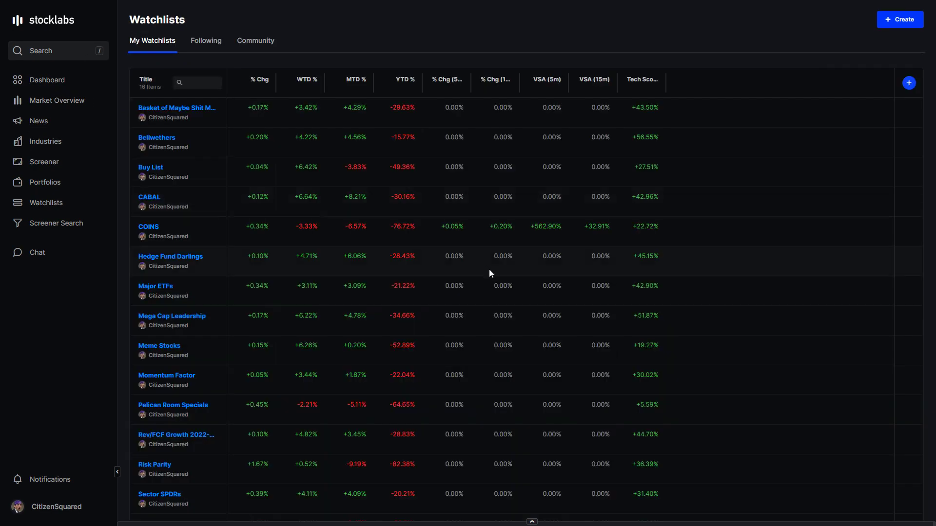
{"action": "scroll", "coordinate": [297, 300], "scroll_direction": "down", "scroll_amount": 3}
{"action": "left_click", "coordinate": [159, 190]}
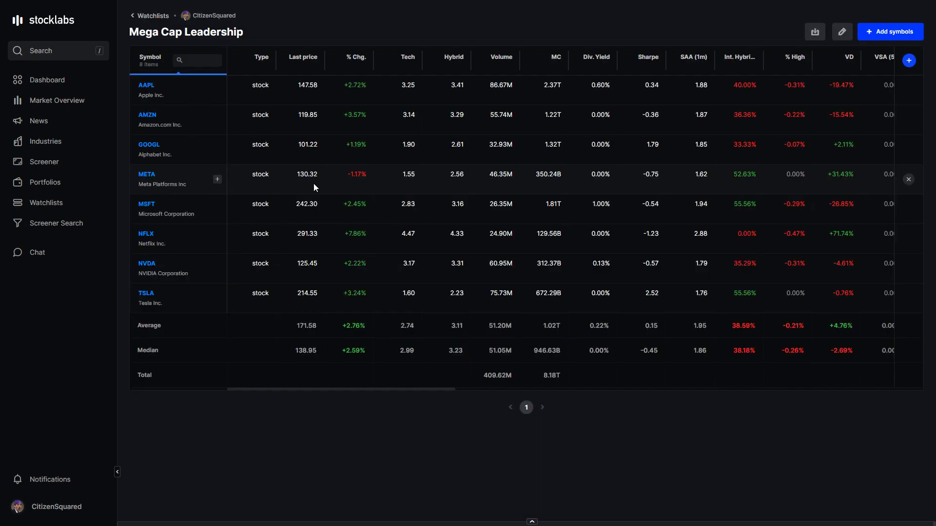
{"action": "left_click", "coordinate": [909, 61]}
{"action": "left_click", "coordinate": [242, 38]}
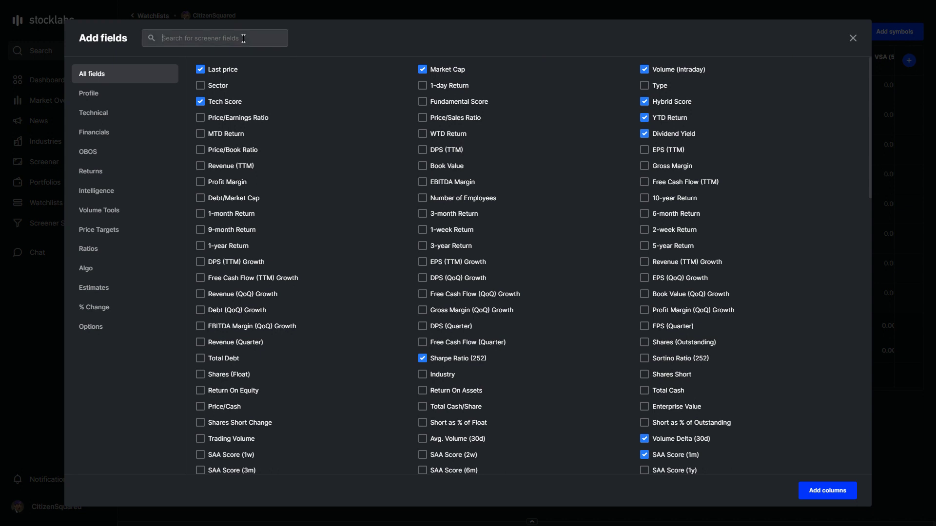
{"action": "type", "text": "wtd"}
{"action": "left_click", "coordinate": [226, 70]}
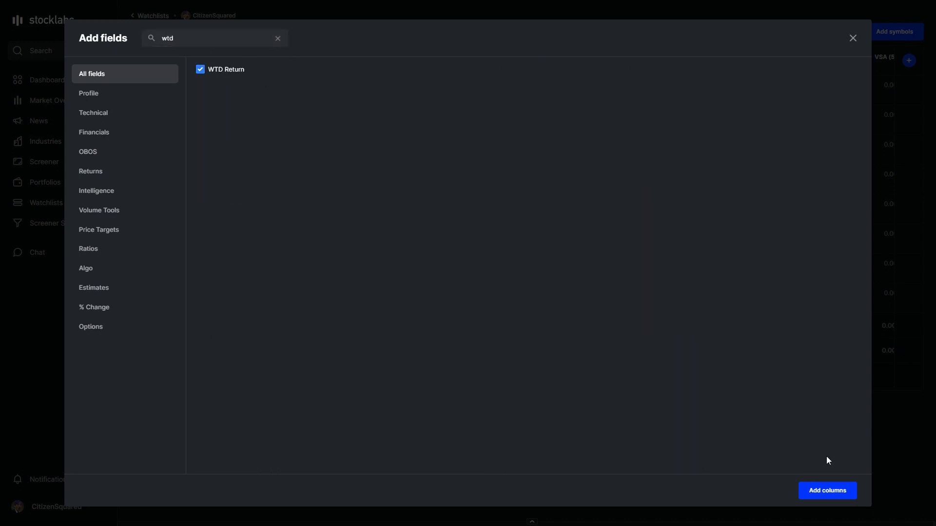
{"action": "left_click", "coordinate": [843, 494]}
{"action": "scroll", "coordinate": [622, 200], "scroll_direction": "right", "scroll_amount": 3}
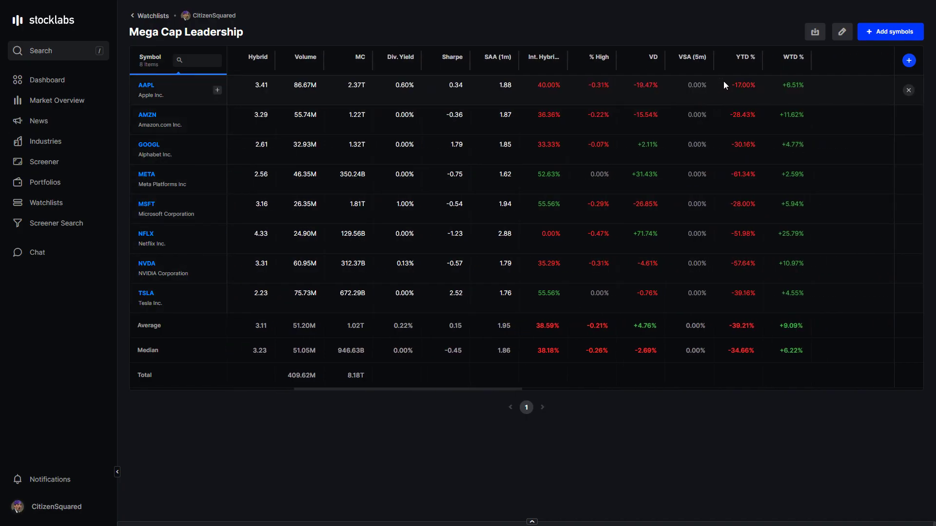
{"action": "left_click", "coordinate": [793, 58]}
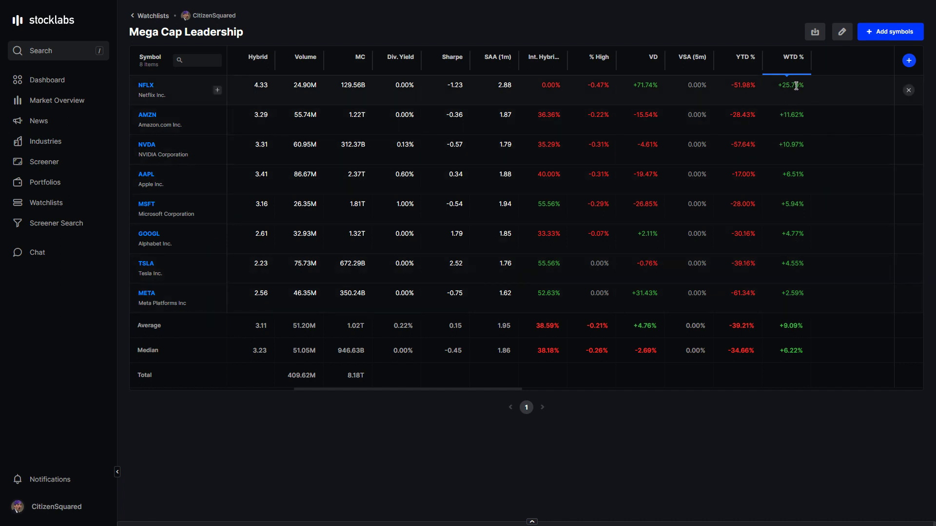
Step: Switch the Industries sector chart and table from 1-day to WTD Return and read each sector's value
{"action": "mouse_move", "coordinate": [155, 298]}
{"action": "left_click", "coordinate": [45, 141]}
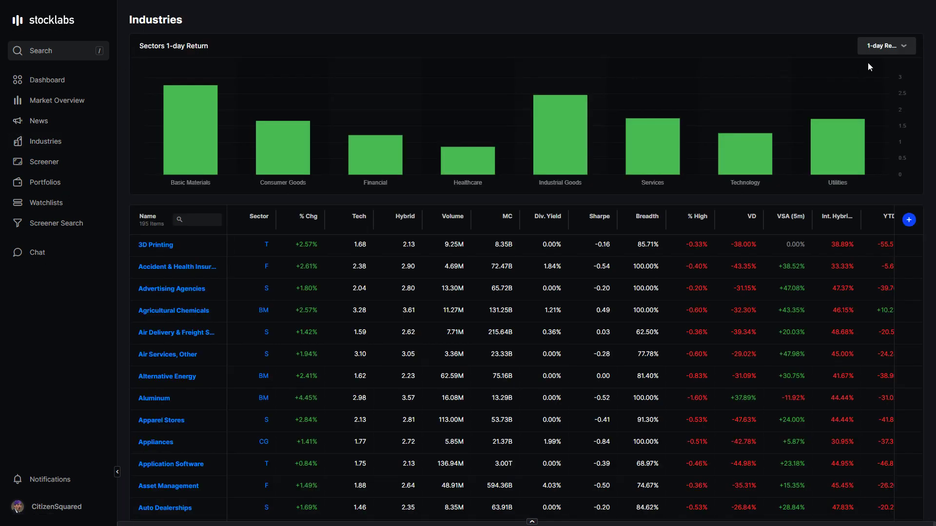
{"action": "left_click", "coordinate": [883, 46]}
{"action": "scroll", "coordinate": [890, 131], "scroll_direction": "down", "scroll_amount": 2}
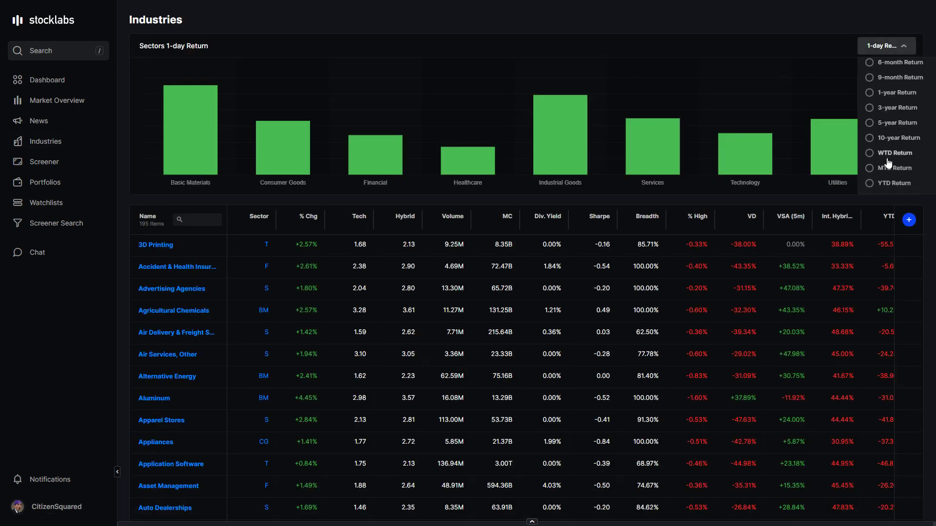
{"action": "left_click", "coordinate": [891, 154]}
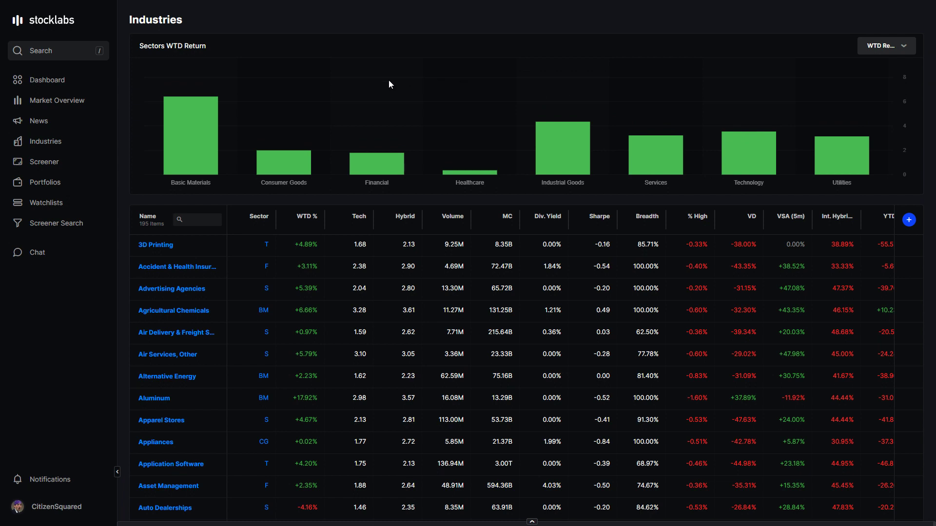
{"action": "mouse_move", "coordinate": [191, 115]}
{"action": "mouse_move", "coordinate": [197, 133]}
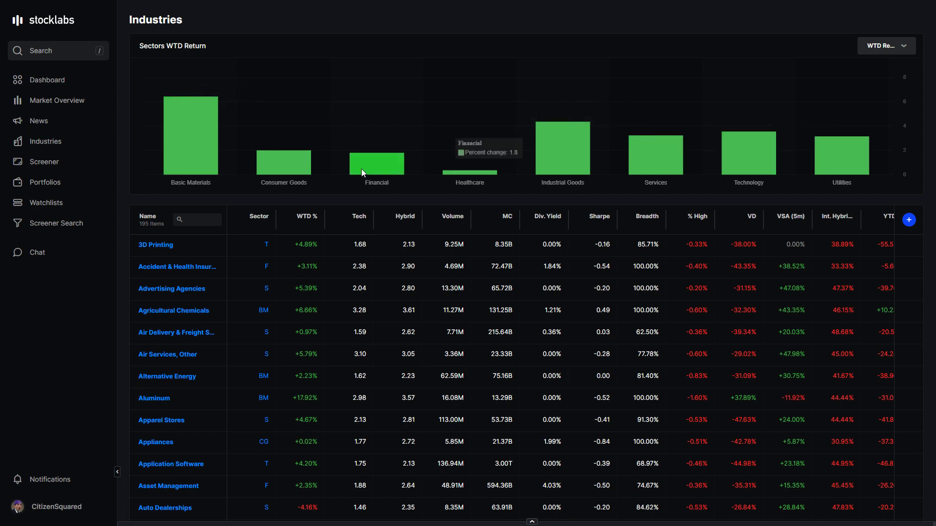
{"action": "mouse_move", "coordinate": [305, 159]}
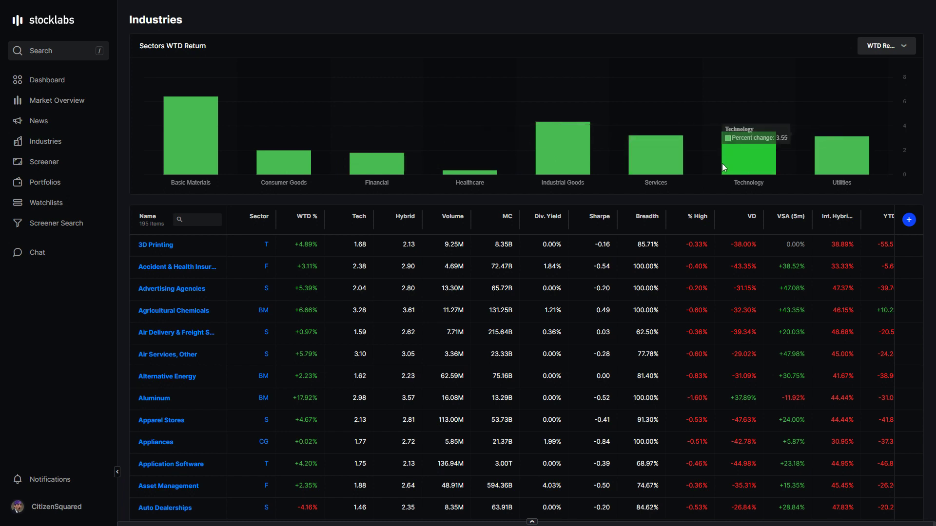
{"action": "mouse_move", "coordinate": [573, 154]}
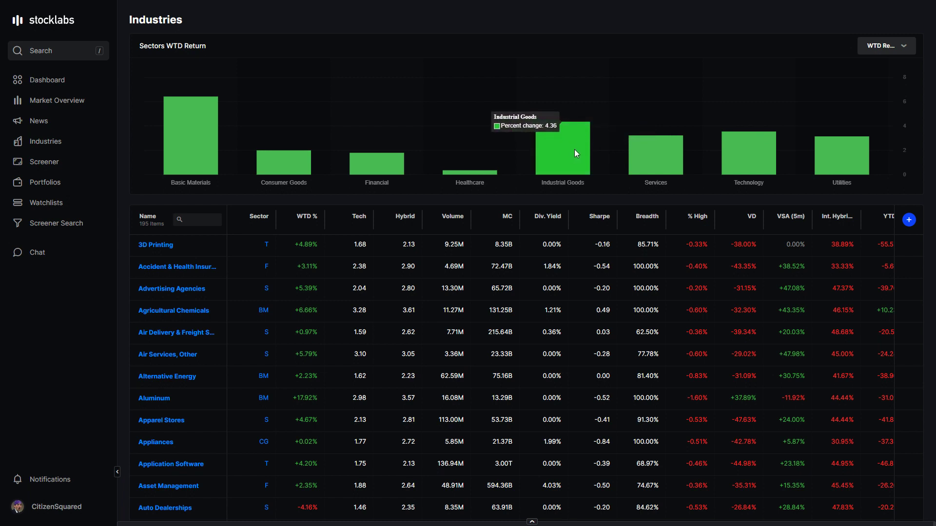
{"action": "mouse_move", "coordinate": [648, 163]}
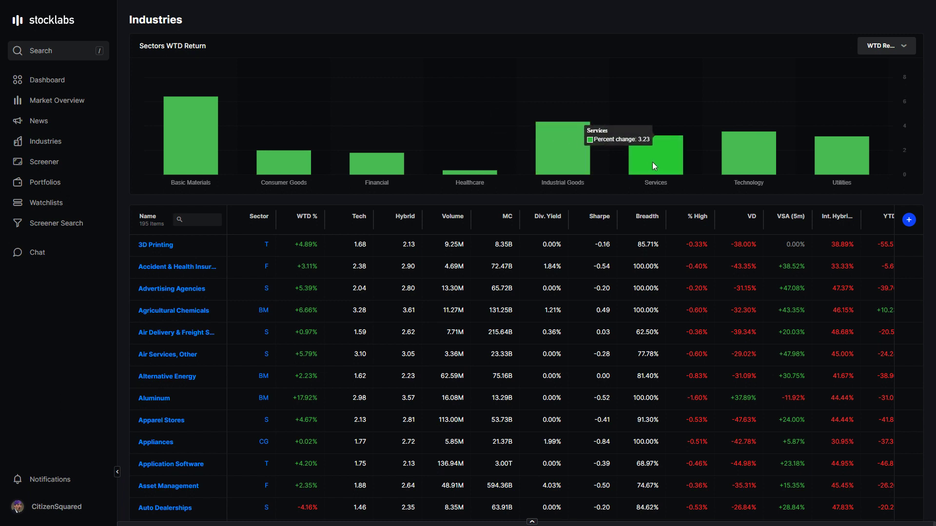
{"action": "mouse_move", "coordinate": [733, 145]}
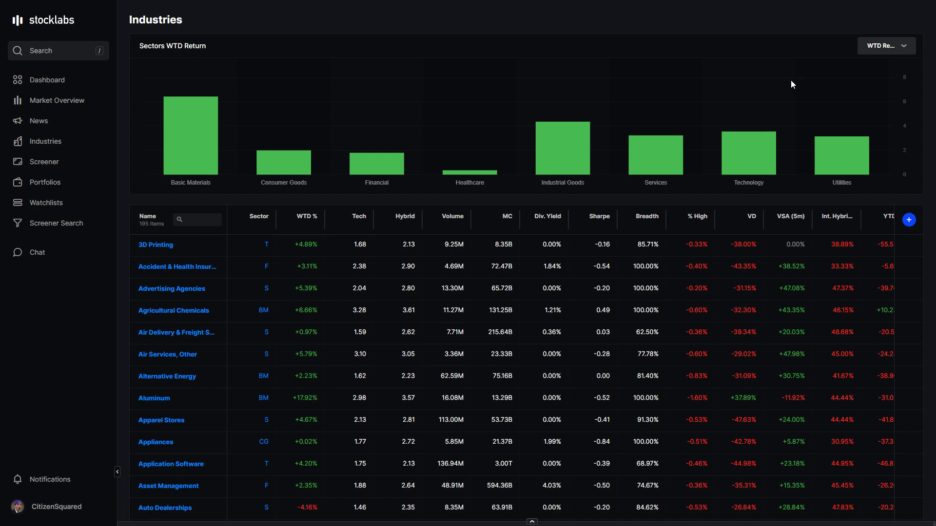
{"action": "mouse_move", "coordinate": [846, 166]}
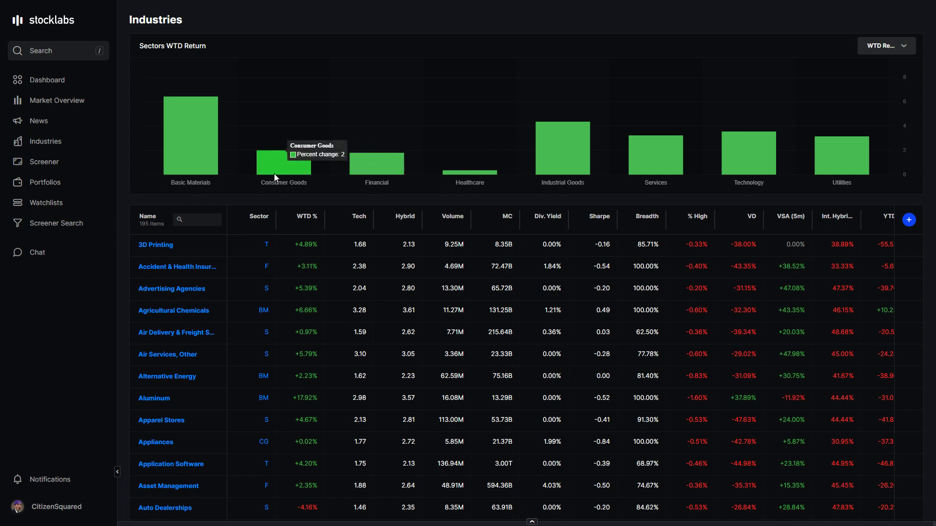
Step: Sort industries by WTD % highest first, scroll through the ranking, and go to page 2
{"action": "left_click", "coordinate": [306, 218]}
{"action": "scroll", "coordinate": [366, 152], "scroll_direction": "down", "scroll_amount": 5}
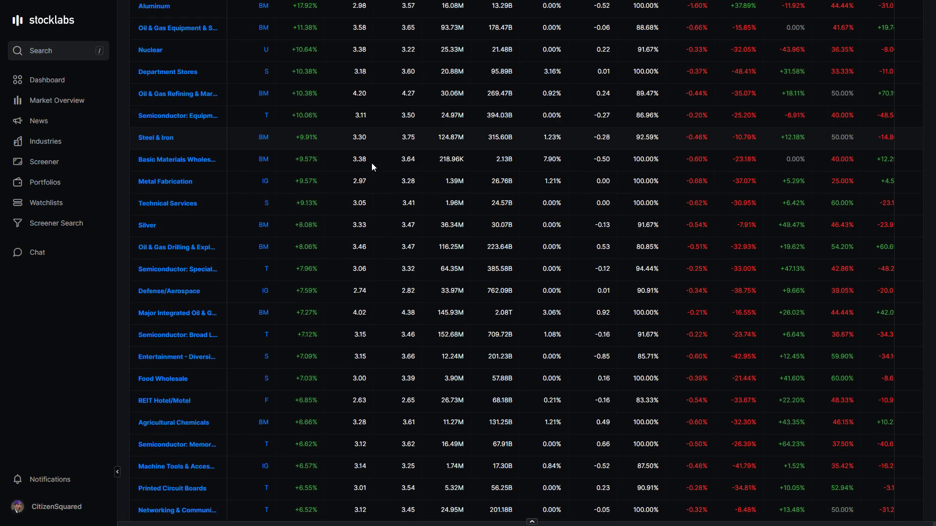
{"action": "scroll", "coordinate": [371, 162], "scroll_direction": "up", "scroll_amount": 4}
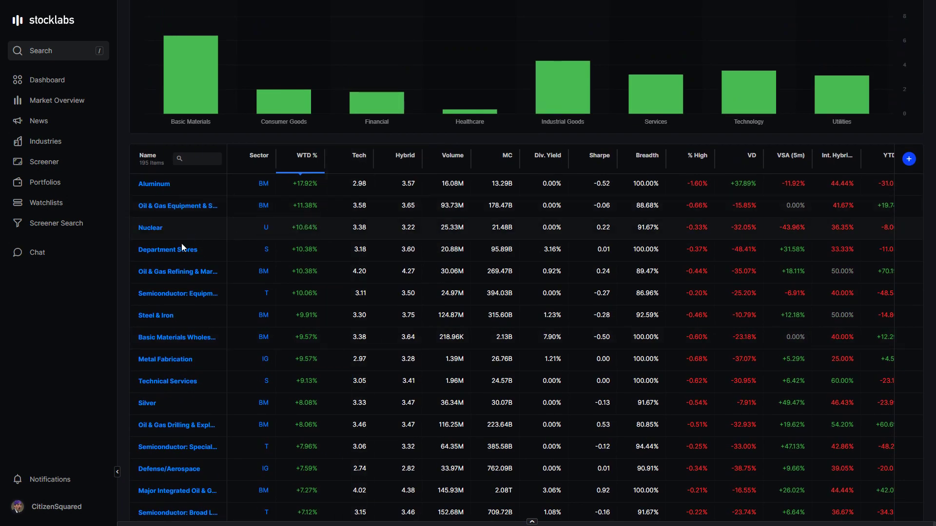
{"action": "scroll", "coordinate": [183, 258], "scroll_direction": "down", "scroll_amount": 6}
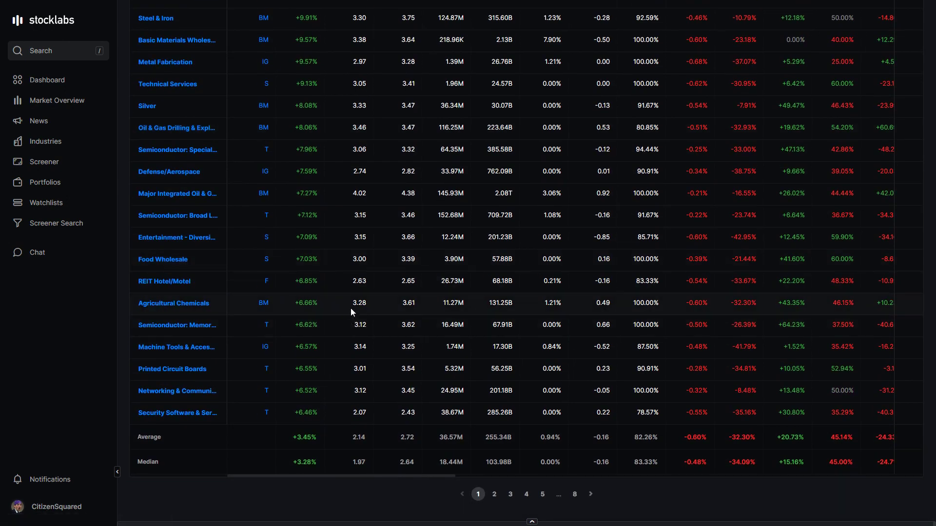
{"action": "scroll", "coordinate": [337, 292], "scroll_direction": "up", "scroll_amount": 5}
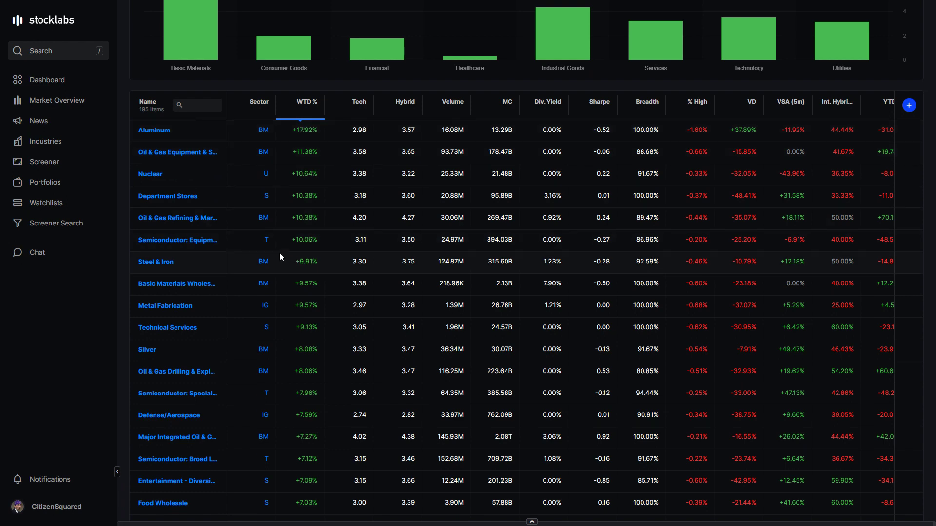
{"action": "scroll", "coordinate": [216, 288], "scroll_direction": "down", "scroll_amount": 2}
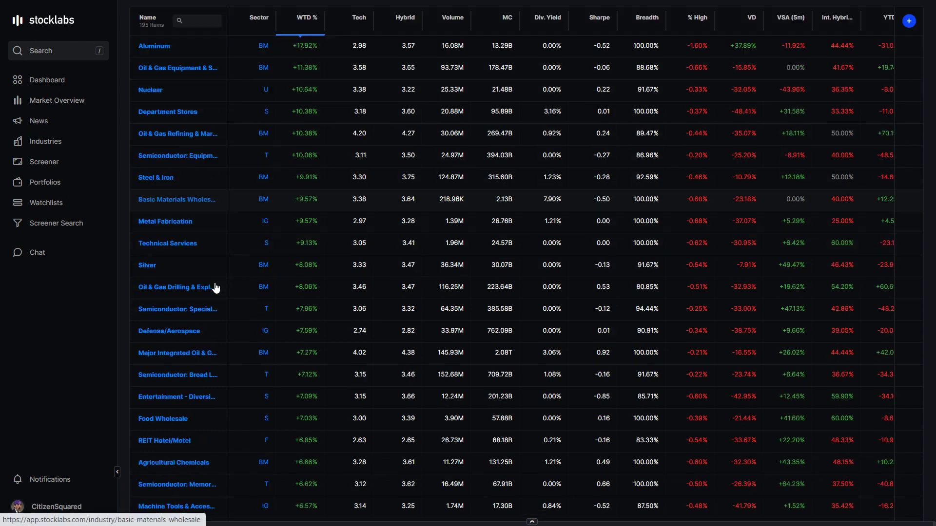
{"action": "scroll", "coordinate": [216, 287], "scroll_direction": "down", "scroll_amount": 2}
{"action": "scroll", "coordinate": [216, 288], "scroll_direction": "up", "scroll_amount": 4}
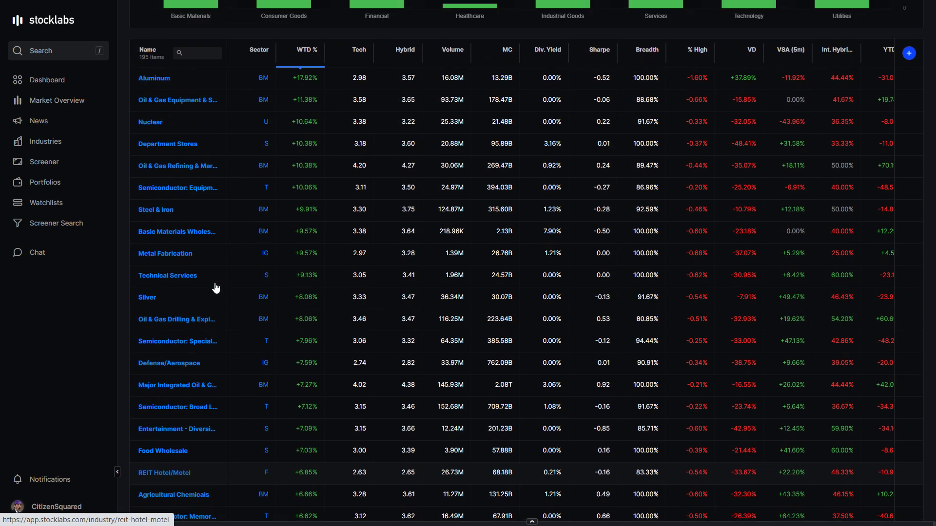
{"action": "scroll", "coordinate": [195, 296], "scroll_direction": "down", "scroll_amount": 2}
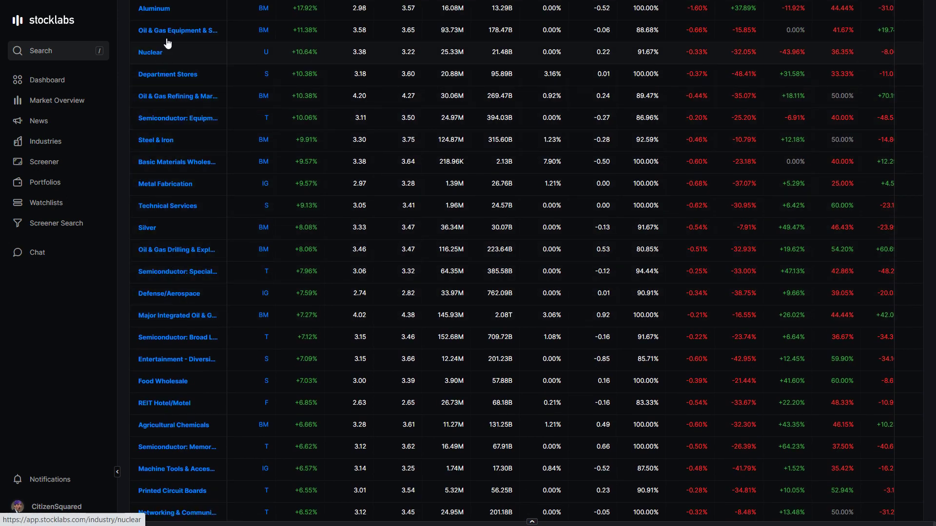
{"action": "scroll", "coordinate": [195, 343], "scroll_direction": "down", "scroll_amount": 1}
{"action": "scroll", "coordinate": [195, 343], "scroll_direction": "up", "scroll_amount": 1}
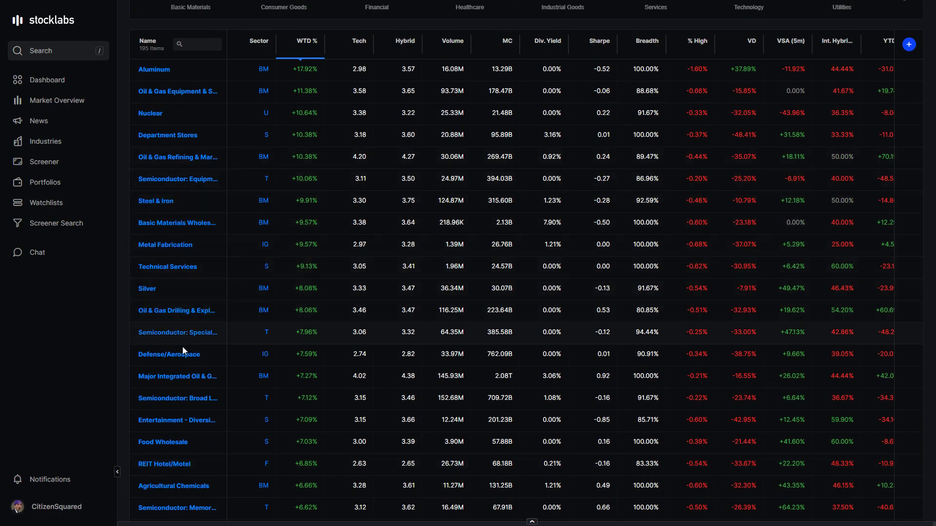
{"action": "scroll", "coordinate": [182, 353], "scroll_direction": "down", "scroll_amount": 1}
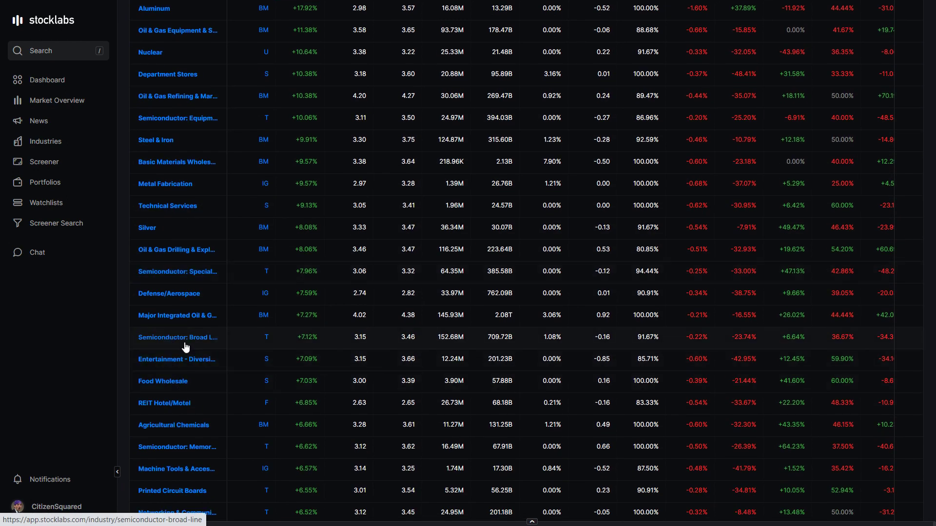
{"action": "scroll", "coordinate": [173, 329], "scroll_direction": "down", "scroll_amount": 2}
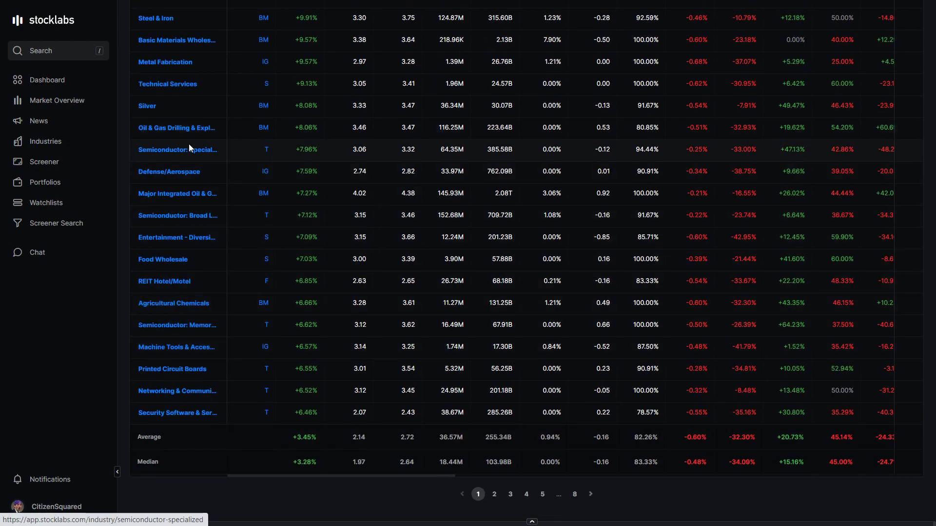
{"action": "scroll", "coordinate": [197, 144], "scroll_direction": "up", "scroll_amount": 3}
{"action": "scroll", "coordinate": [291, 271], "scroll_direction": "down", "scroll_amount": 3}
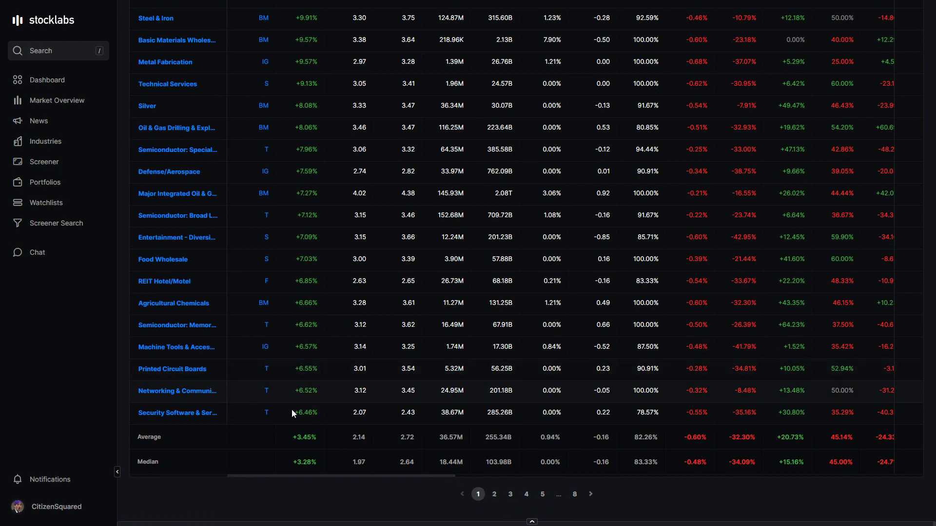
{"action": "left_click", "coordinate": [494, 495]}
{"action": "scroll", "coordinate": [299, 416], "scroll_direction": "down", "scroll_amount": 5}
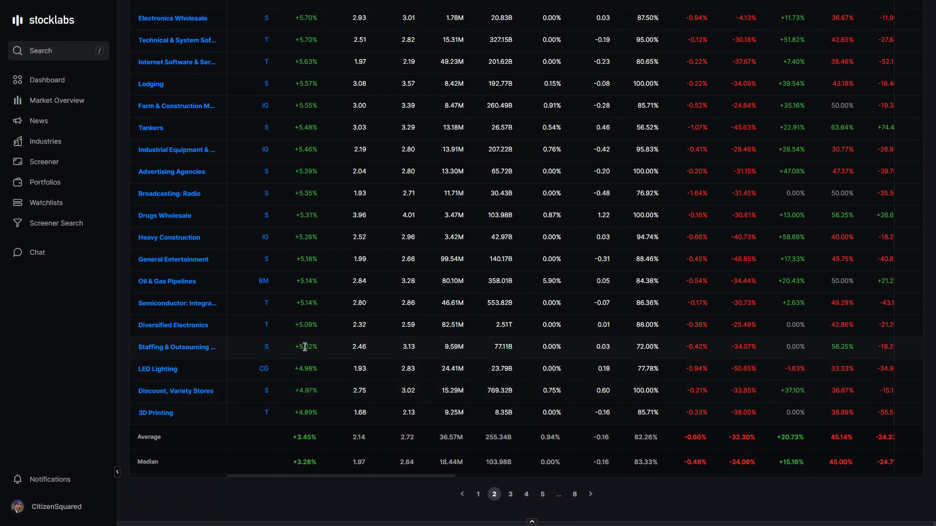
{"action": "scroll", "coordinate": [312, 259], "scroll_direction": "up", "scroll_amount": 5}
{"action": "scroll", "coordinate": [312, 260], "scroll_direction": "down", "scroll_amount": 3}
{"action": "scroll", "coordinate": [312, 265], "scroll_direction": "up", "scroll_amount": 1}
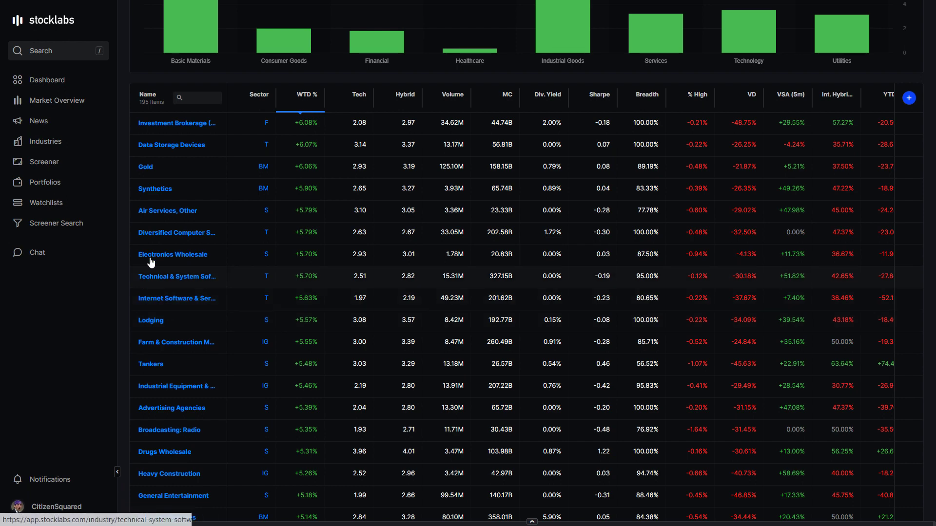
{"action": "scroll", "coordinate": [188, 323], "scroll_direction": "down", "scroll_amount": 3}
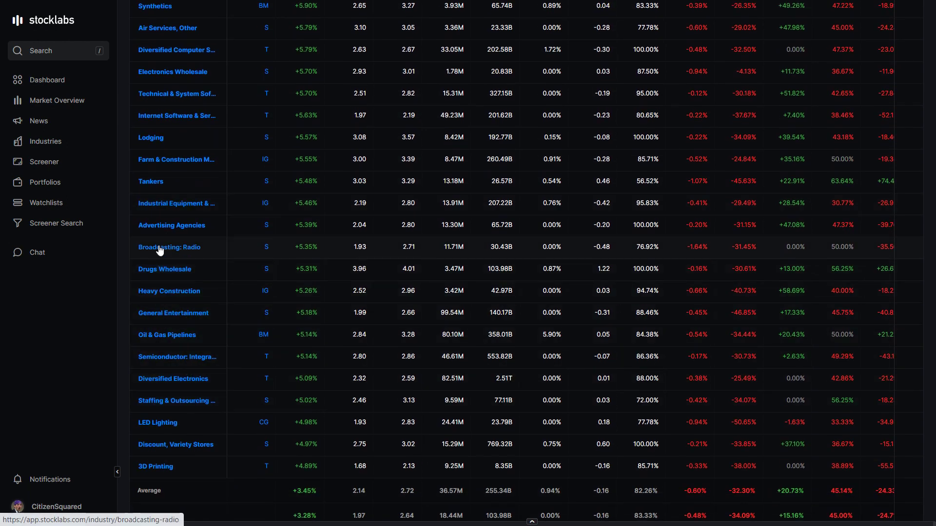
{"action": "scroll", "coordinate": [273, 258], "scroll_direction": "down", "scroll_amount": 2}
{"action": "scroll", "coordinate": [292, 260], "scroll_direction": "up", "scroll_amount": 5}
{"action": "scroll", "coordinate": [311, 256], "scroll_direction": "up", "scroll_amount": 1}
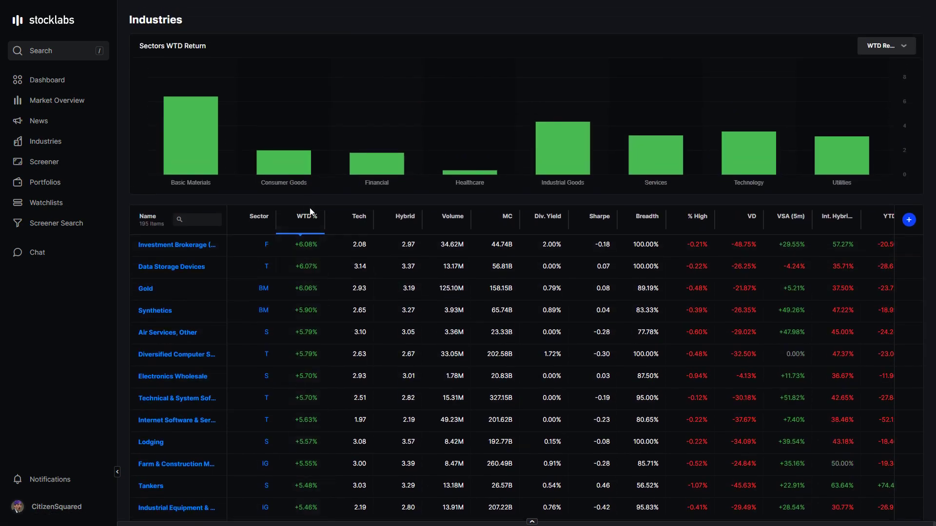
Step: Sort industries by WTD % lowest first, Auto Dealerships at -4.16% on top, and review the laggards
{"action": "left_click", "coordinate": [306, 215]}
{"action": "scroll", "coordinate": [341, 288], "scroll_direction": "down", "scroll_amount": 3}
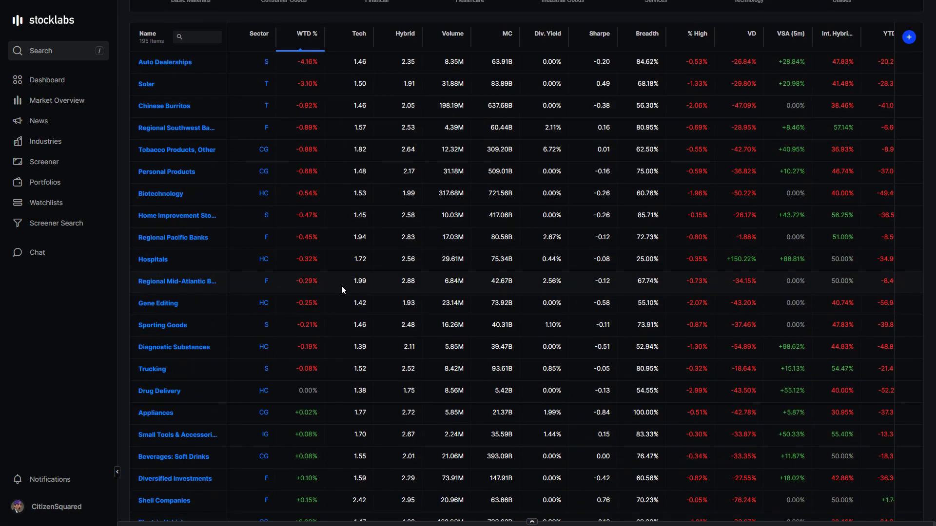
{"action": "scroll", "coordinate": [345, 311], "scroll_direction": "up", "scroll_amount": 5}
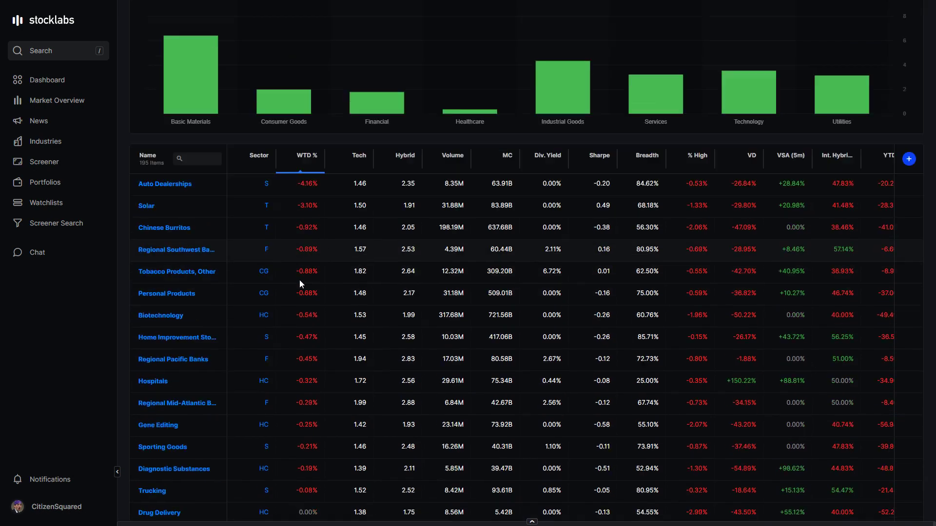
{"action": "scroll", "coordinate": [301, 284], "scroll_direction": "down", "scroll_amount": 2}
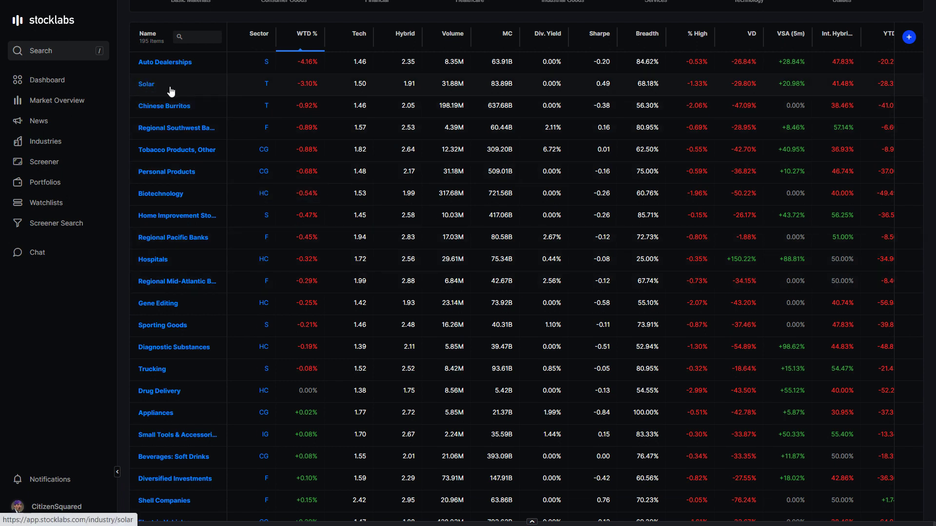
{"action": "mouse_move", "coordinate": [171, 93]}
{"action": "left_mouse_down"}
{"action": "mouse_move", "coordinate": [155, 87]}
{"action": "mouse_move", "coordinate": [215, 90]}
{"action": "mouse_move", "coordinate": [188, 87]}
{"action": "left_mouse_up"}
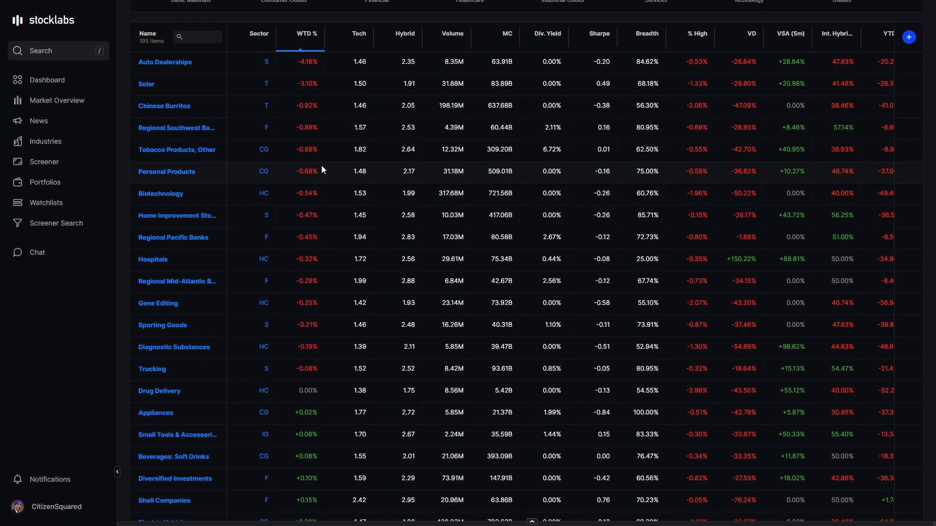
{"action": "scroll", "coordinate": [302, 257], "scroll_direction": "down", "scroll_amount": 5}
{"action": "scroll", "coordinate": [226, 230], "scroll_direction": "up", "scroll_amount": 10}
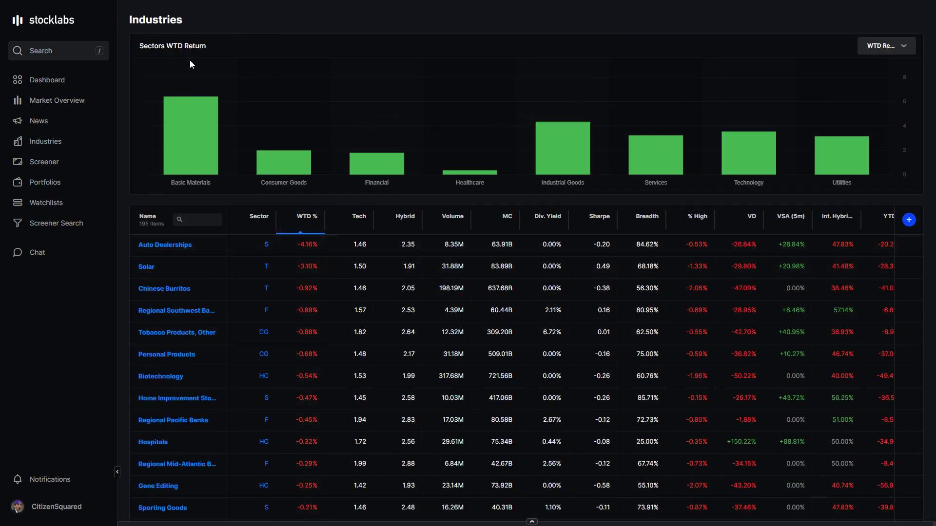
Step: Load the Quick Sort screen from page 4 of the Screener Library
{"action": "left_click", "coordinate": [57, 164]}
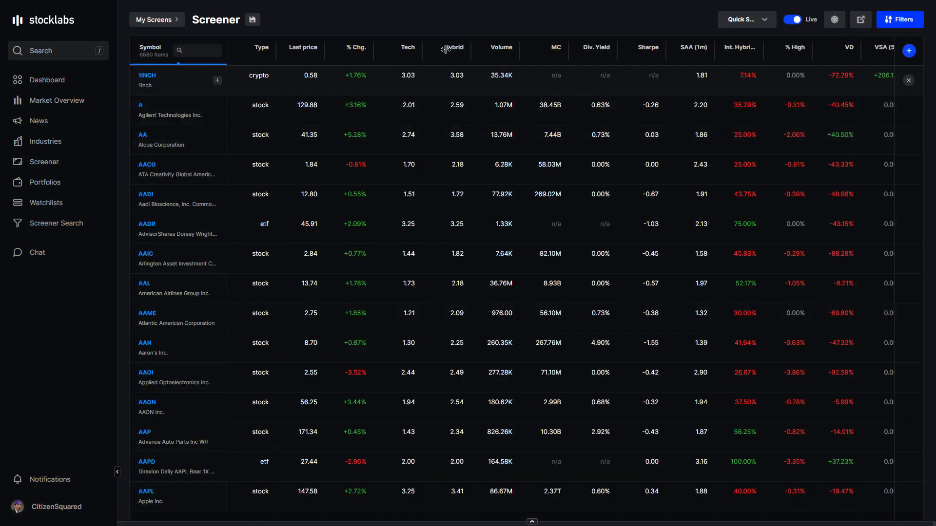
{"action": "left_click", "coordinate": [161, 18]}
{"action": "scroll", "coordinate": [582, 387], "scroll_direction": "down", "scroll_amount": 1}
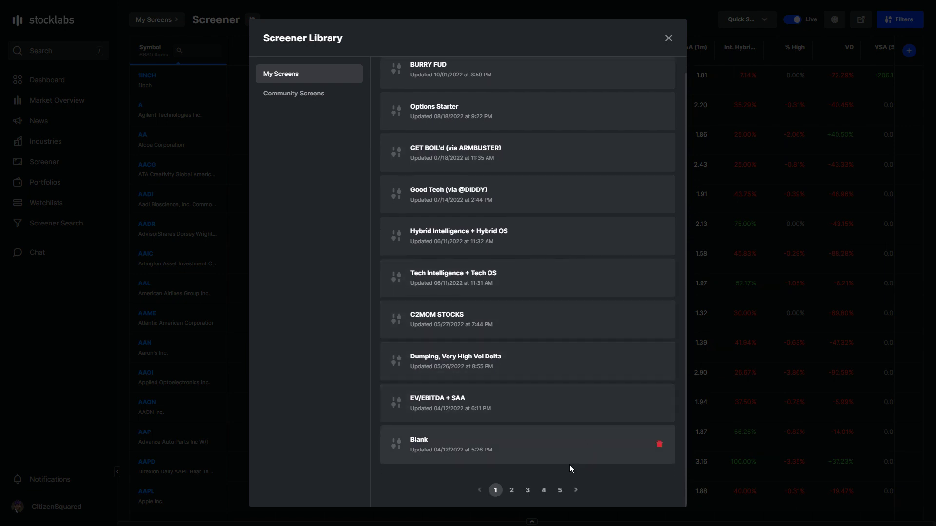
{"action": "left_click", "coordinate": [543, 490]}
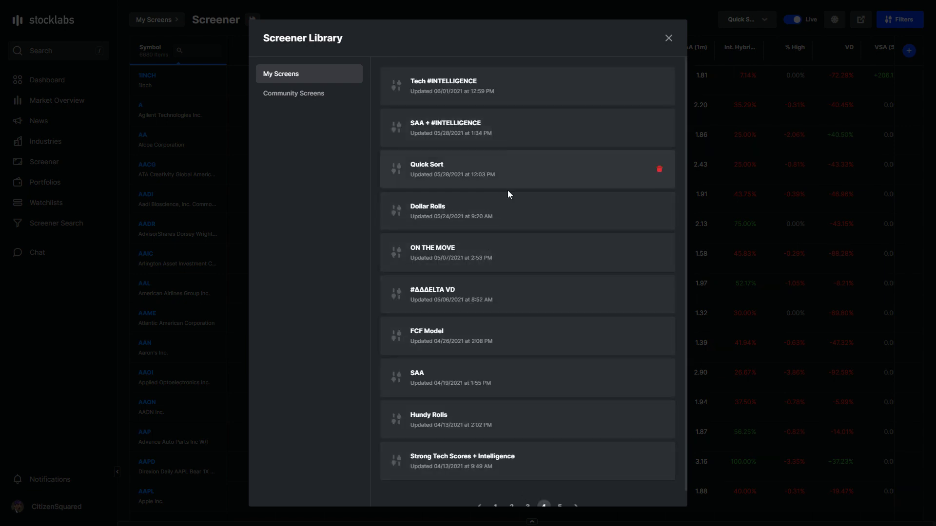
{"action": "left_click", "coordinate": [541, 181]}
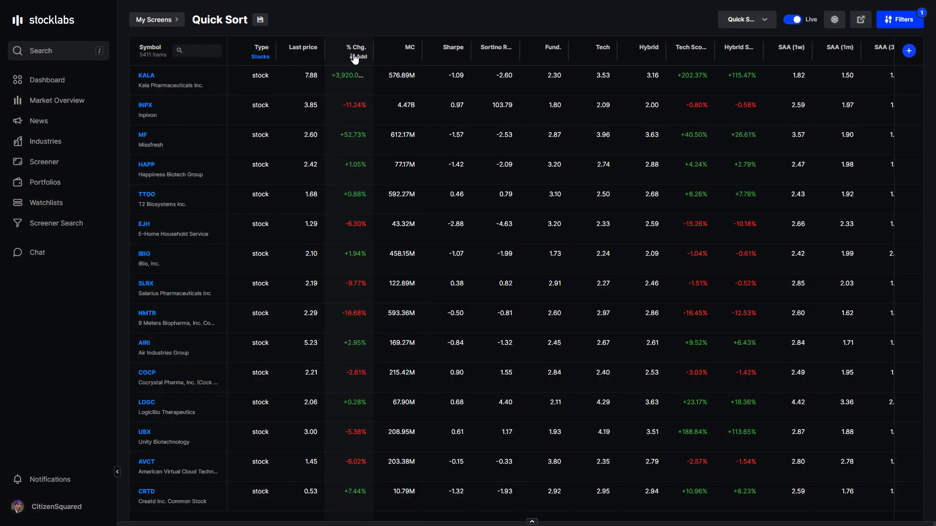
Step: Filter the Quick Sort screen's market cap to Jr. Mid Cap and scan the results
{"action": "left_click", "coordinate": [355, 57]}
{"action": "left_click", "coordinate": [409, 56]}
{"action": "left_click", "coordinate": [399, 100]}
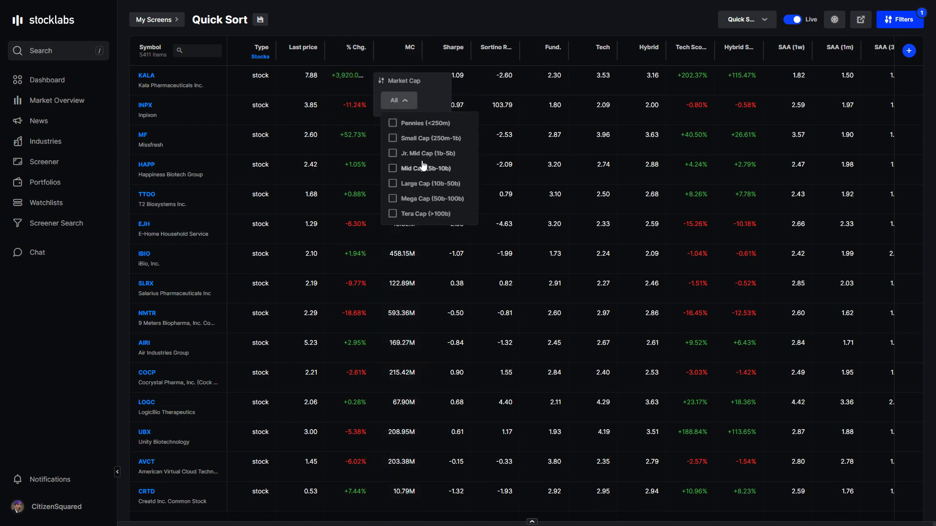
{"action": "left_click", "coordinate": [423, 153]}
{"action": "scroll", "coordinate": [734, 264], "scroll_direction": "right", "scroll_amount": 5}
{"action": "scroll", "coordinate": [780, 224], "scroll_direction": "down", "scroll_amount": 1}
{"action": "scroll", "coordinate": [780, 225], "scroll_direction": "down", "scroll_amount": 2}
{"action": "scroll", "coordinate": [370, 92], "scroll_direction": "left", "scroll_amount": 5}
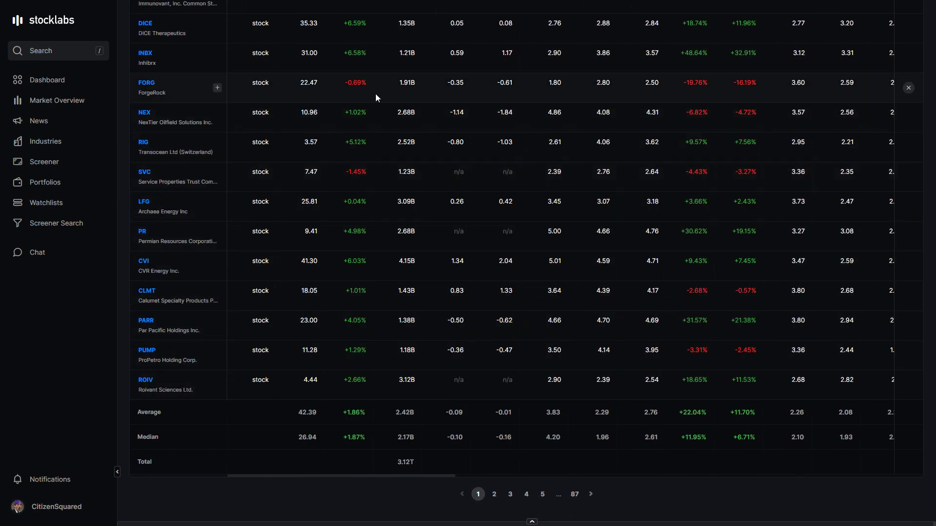
{"action": "scroll", "coordinate": [370, 83], "scroll_direction": "up", "scroll_amount": 3}
Step: Switch the market cap filter to Mid Cap and scan the results
{"action": "left_click", "coordinate": [397, 57]}
{"action": "left_click", "coordinate": [406, 101]}
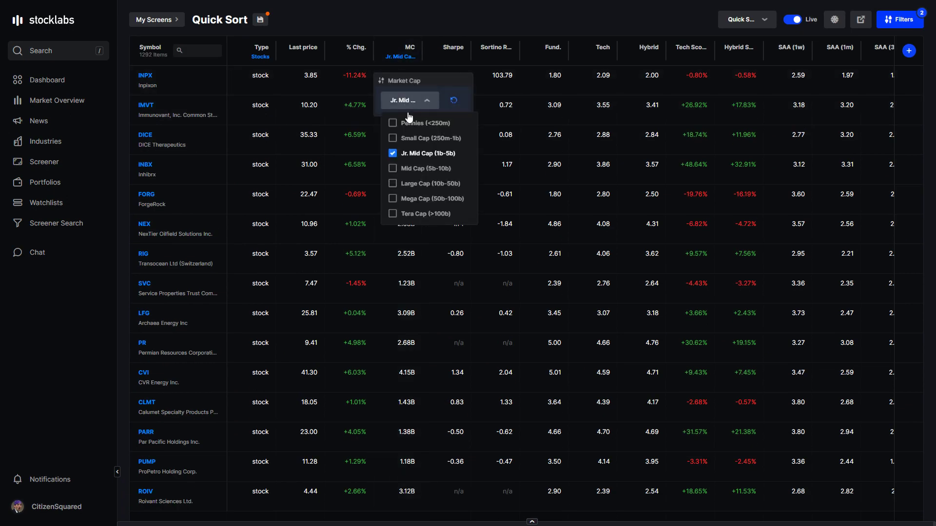
{"action": "left_click", "coordinate": [419, 168]}
{"action": "scroll", "coordinate": [603, 185], "scroll_direction": "right", "scroll_amount": 5}
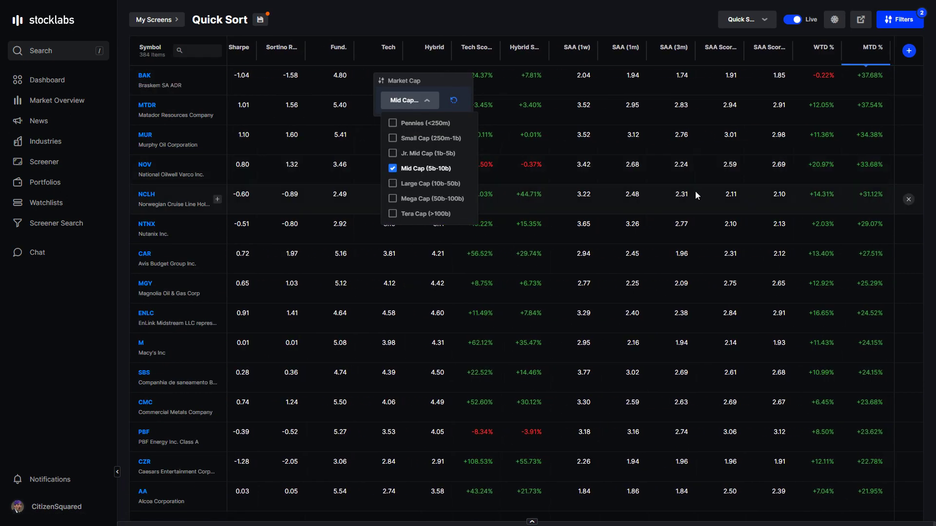
{"action": "scroll", "coordinate": [721, 193], "scroll_direction": "down", "scroll_amount": 3}
{"action": "scroll", "coordinate": [434, 132], "scroll_direction": "left", "scroll_amount": 5}
{"action": "scroll", "coordinate": [389, 61], "scroll_direction": "up", "scroll_amount": 3}
Step: Switch the market cap filter to Large Cap and scan the results
{"action": "left_click", "coordinate": [388, 61]}
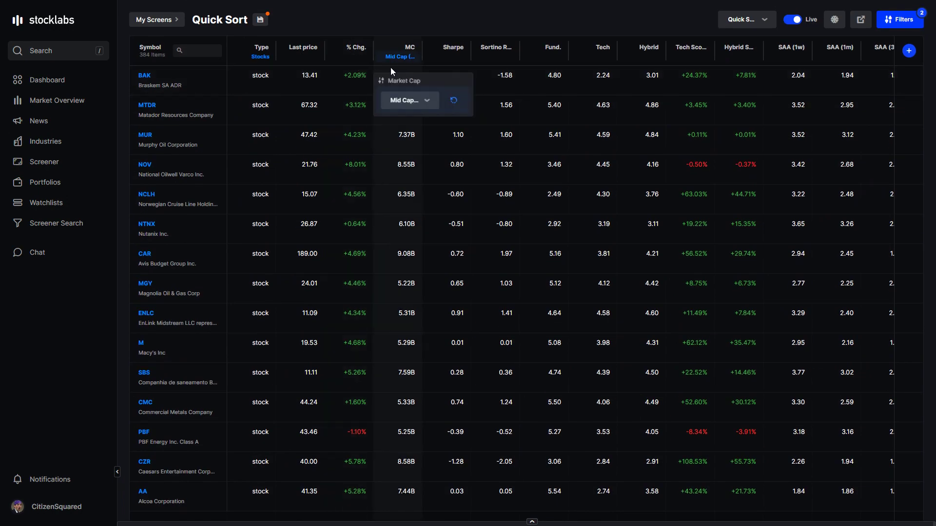
{"action": "left_click", "coordinate": [401, 105]}
{"action": "left_click", "coordinate": [414, 188]}
{"action": "scroll", "coordinate": [520, 154], "scroll_direction": "right", "scroll_amount": 5}
{"action": "scroll", "coordinate": [614, 162], "scroll_direction": "down", "scroll_amount": 3}
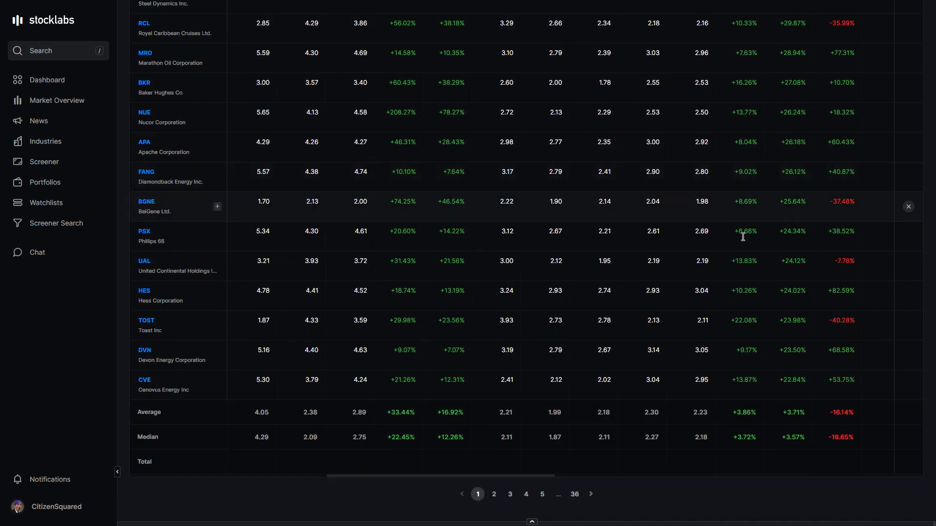
{"action": "scroll", "coordinate": [536, 225], "scroll_direction": "left", "scroll_amount": 5}
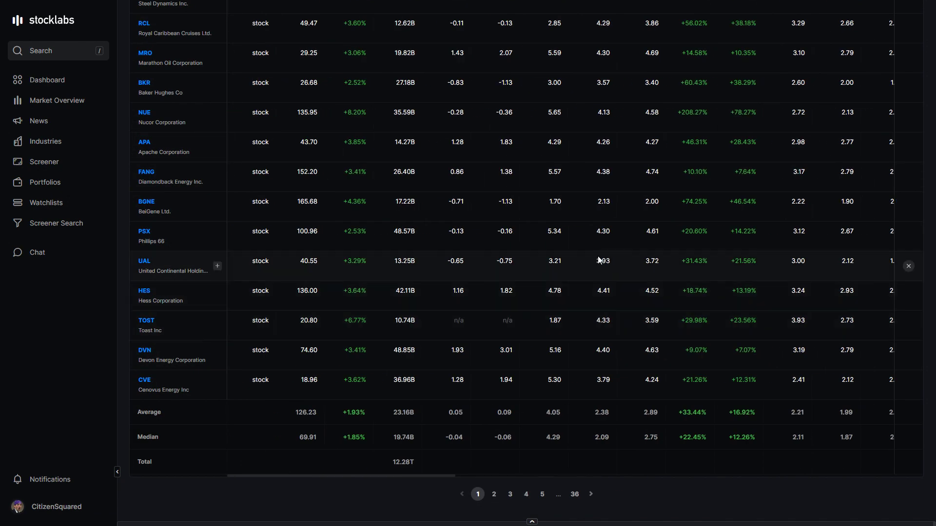
{"action": "scroll", "coordinate": [391, 73], "scroll_direction": "up", "scroll_amount": 3}
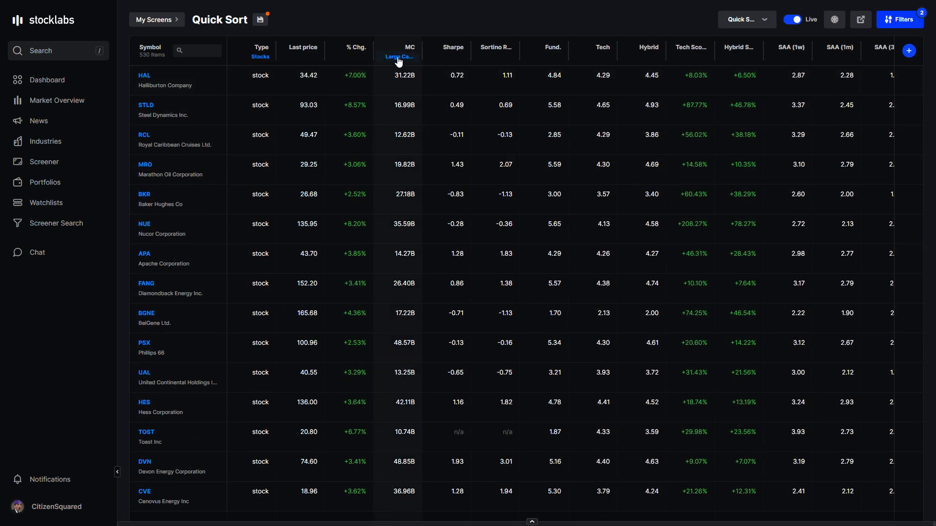
Step: Switch the market cap filter to Mega Cap and scan the results
{"action": "left_click", "coordinate": [398, 57]}
{"action": "left_click", "coordinate": [408, 102]}
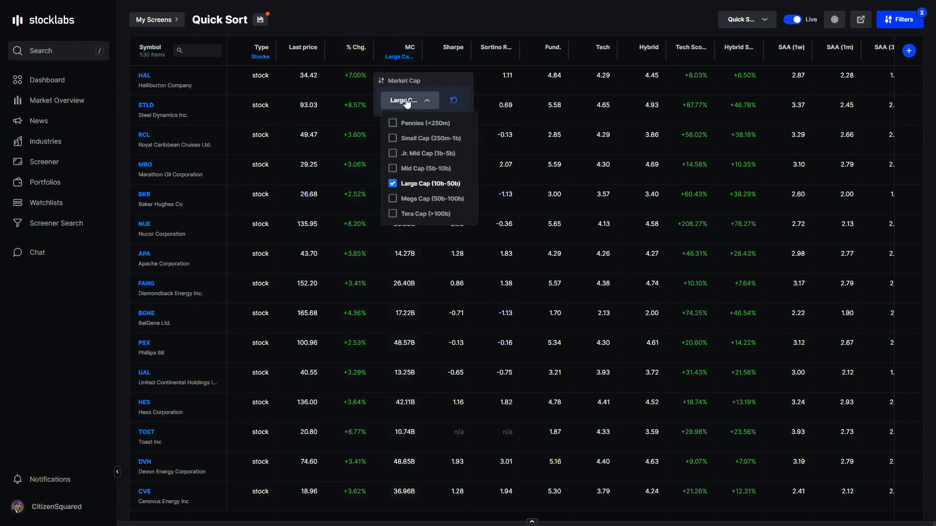
{"action": "left_click", "coordinate": [429, 198]}
{"action": "scroll", "coordinate": [541, 205], "scroll_direction": "right", "scroll_amount": 6}
{"action": "scroll", "coordinate": [611, 189], "scroll_direction": "down", "scroll_amount": 5}
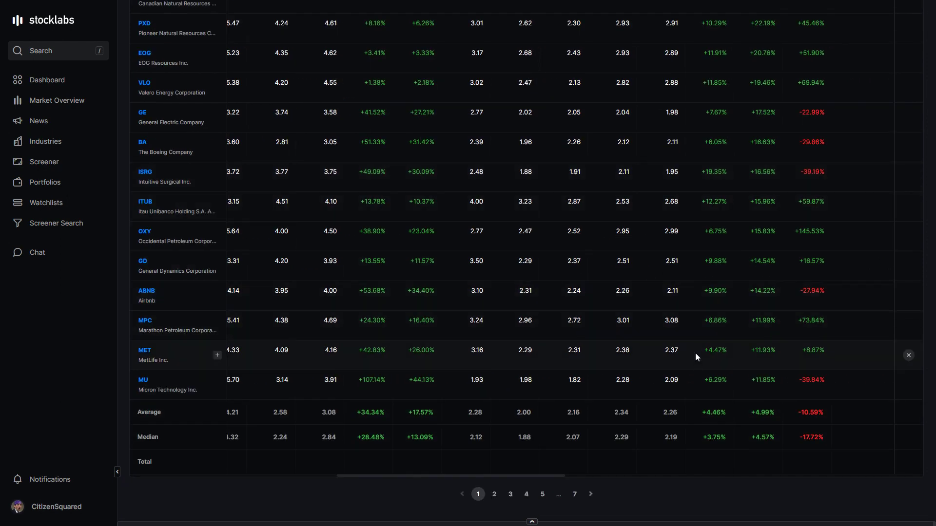
{"action": "scroll", "coordinate": [569, 292], "scroll_direction": "left", "scroll_amount": 6}
{"action": "scroll", "coordinate": [405, 153], "scroll_direction": "up", "scroll_amount": 5}
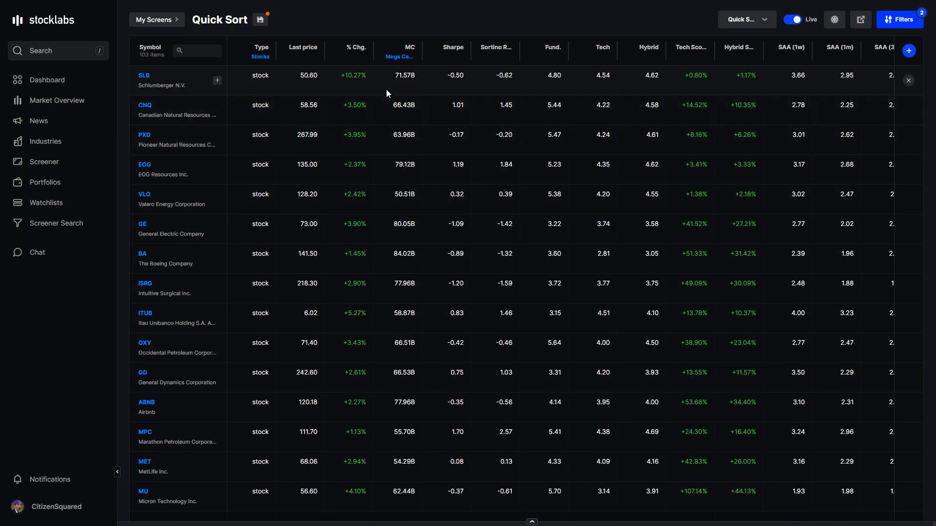
Step: Switch the market cap filter to Tera Cap (>100b), leaving 92 stocks to review
{"action": "left_click", "coordinate": [390, 56]}
{"action": "left_click", "coordinate": [404, 101]}
{"action": "left_click", "coordinate": [418, 213]}
{"action": "scroll", "coordinate": [612, 212], "scroll_direction": "right", "scroll_amount": 6}
{"action": "scroll", "coordinate": [614, 211], "scroll_direction": "down", "scroll_amount": 5}
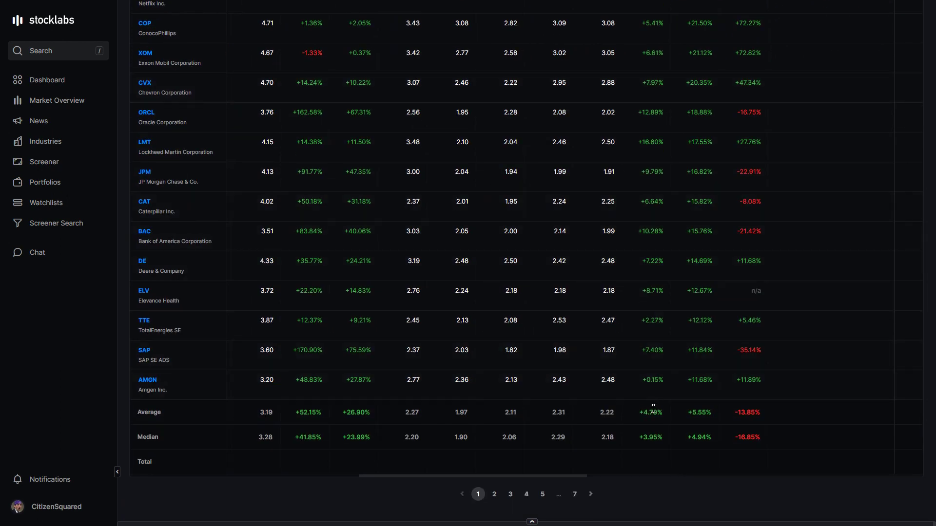
{"action": "scroll", "coordinate": [629, 323], "scroll_direction": "left", "scroll_amount": 6}
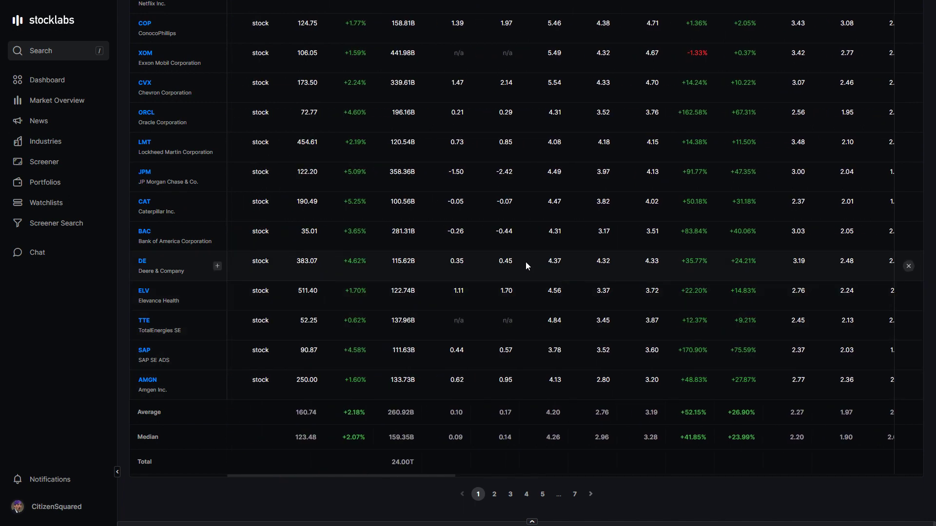
{"action": "scroll", "coordinate": [527, 249], "scroll_direction": "up", "scroll_amount": 3}
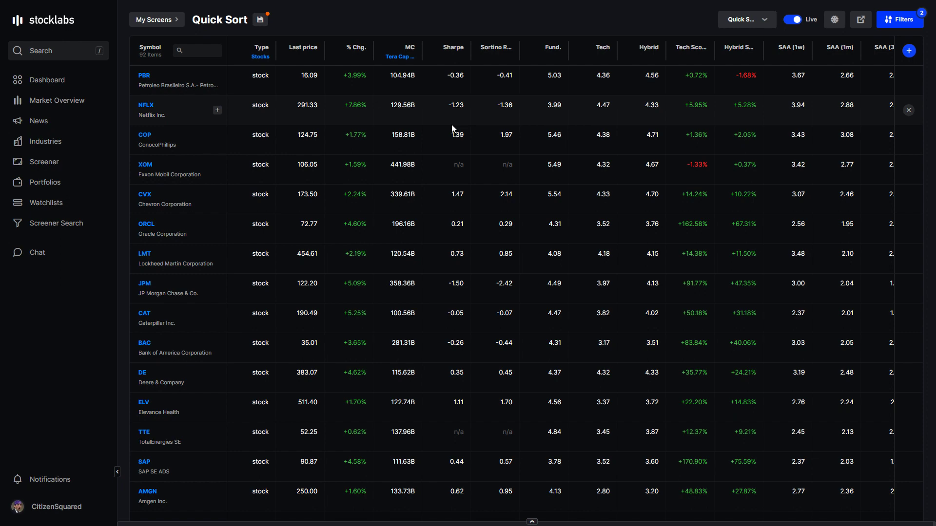
{"action": "scroll", "coordinate": [528, 149], "scroll_direction": "down", "scroll_amount": 3}
{"action": "scroll", "coordinate": [528, 148], "scroll_direction": "up", "scroll_amount": 3}
{"action": "mouse_move", "coordinate": [163, 91]}
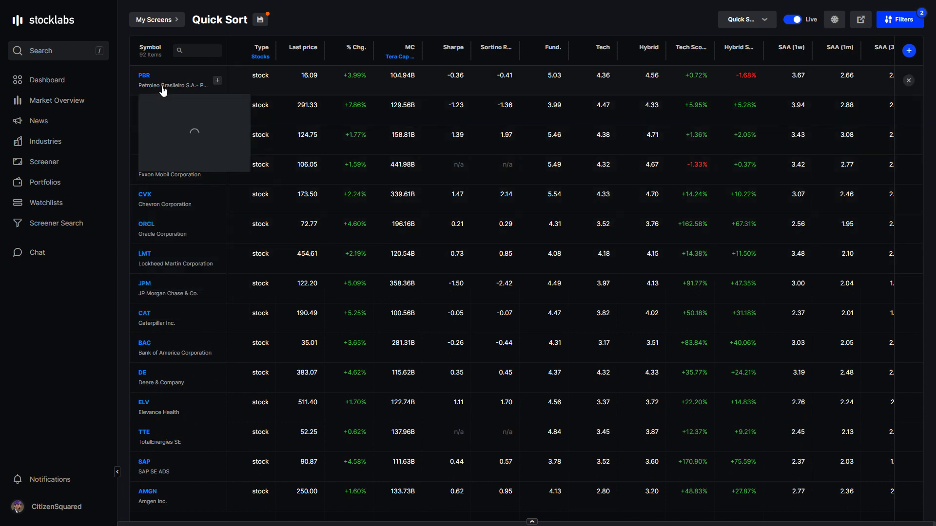
Step: Load the Intelligence ETFs screen from page 3 of the Screener Library
{"action": "left_click", "coordinate": [163, 22]}
{"action": "scroll", "coordinate": [554, 289], "scroll_direction": "down", "scroll_amount": 1}
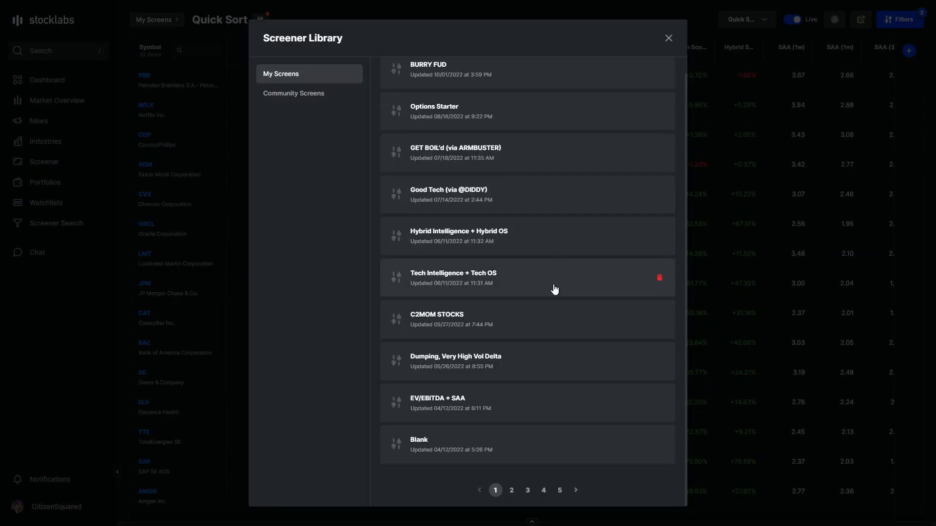
{"action": "left_click", "coordinate": [528, 491]}
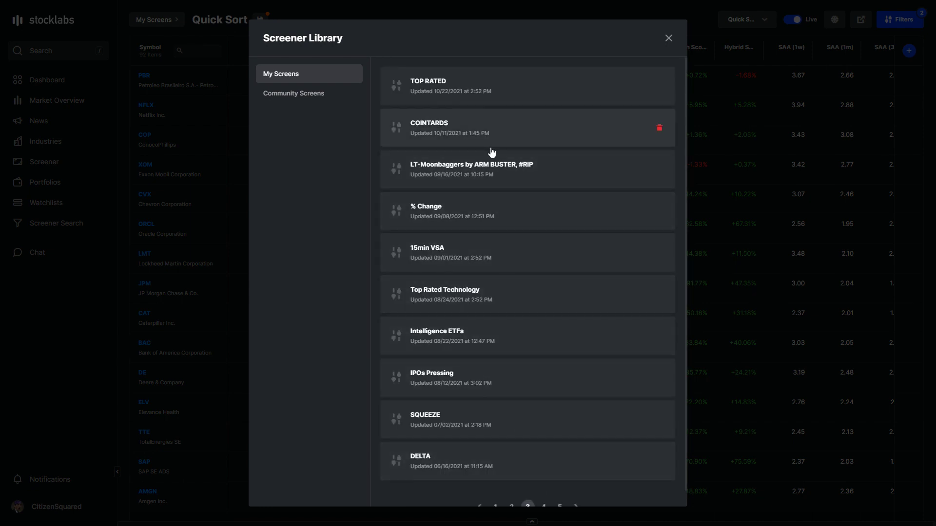
{"action": "left_click", "coordinate": [523, 337]}
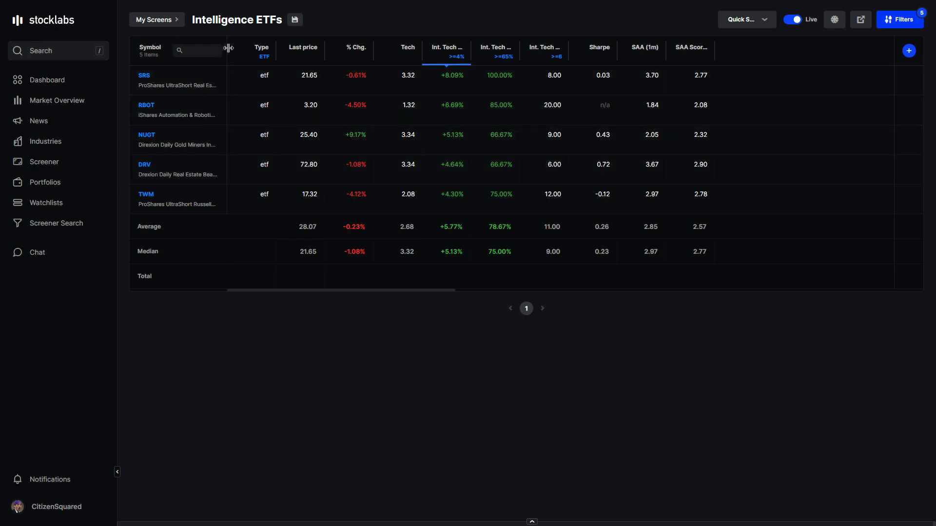
Step: Widen the Symbol column to show full ETF names and preview each ETF's chart
{"action": "left_click_drag", "start_coordinate": [227, 49], "coordinate": [276, 49]}
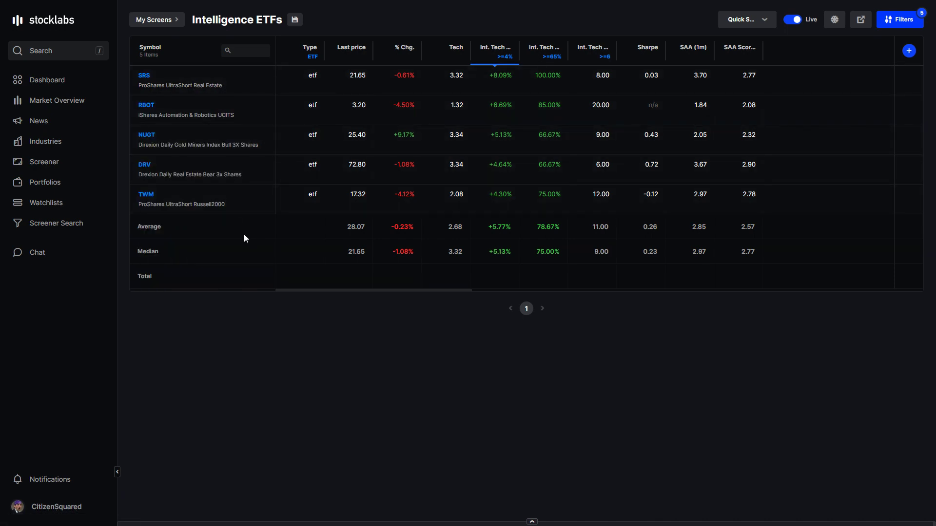
{"action": "mouse_move", "coordinate": [229, 117]}
{"action": "mouse_move", "coordinate": [250, 139]}
{"action": "mouse_move", "coordinate": [209, 171]}
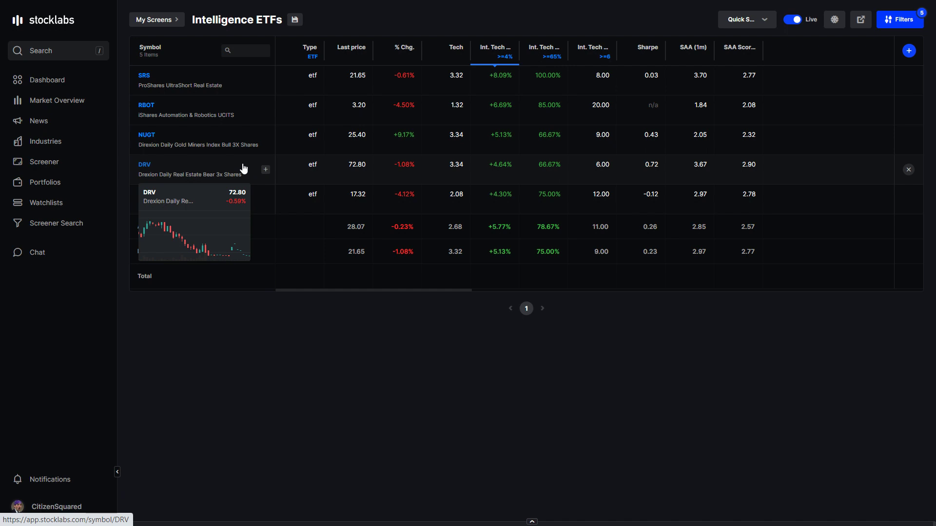
{"action": "mouse_move", "coordinate": [237, 79]}
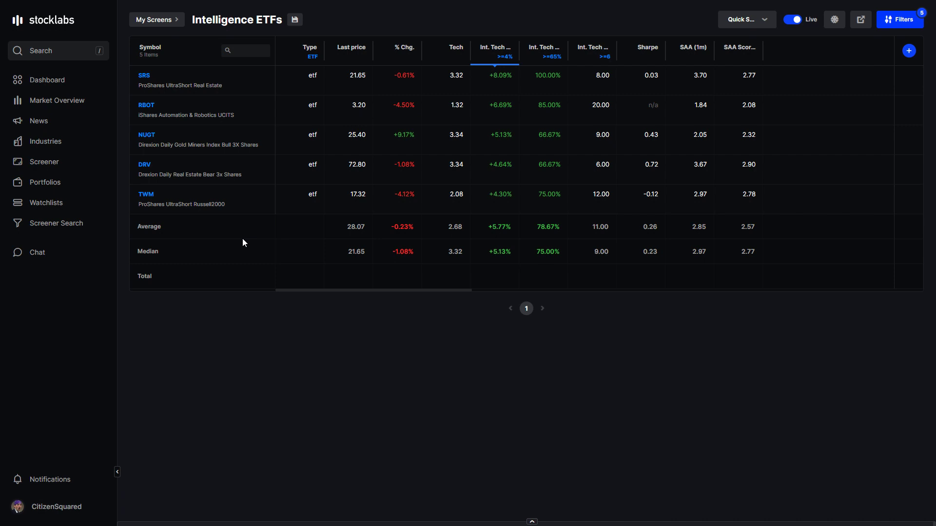
Step: Set the Int. Tech Avg. Return filter to less or equal -4
{"action": "mouse_move", "coordinate": [243, 209]}
{"action": "left_click", "coordinate": [507, 58]}
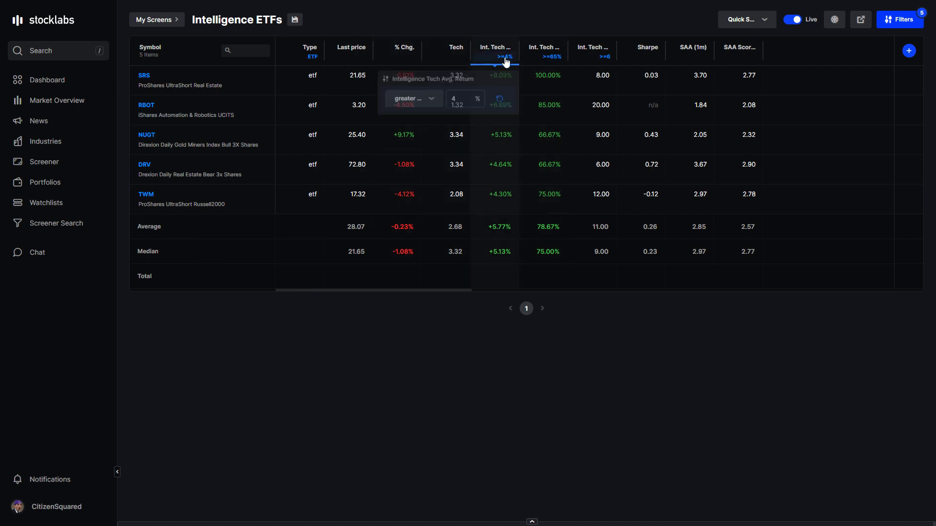
{"action": "left_click", "coordinate": [419, 101]}
{"action": "left_click", "coordinate": [432, 182]}
{"action": "double_click", "coordinate": [470, 94]}
{"action": "type", "text": "-4"}
Step: Set % Up to less or equal 35 and sort the 11 ETFs by average return, most negative first
{"action": "left_click", "coordinate": [557, 59]}
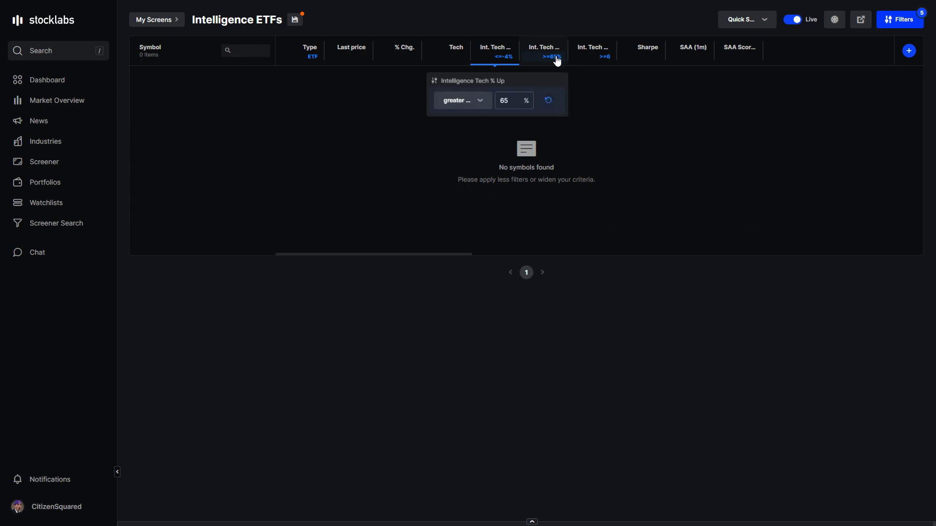
{"action": "left_click", "coordinate": [490, 101]}
{"action": "left_click", "coordinate": [467, 184]}
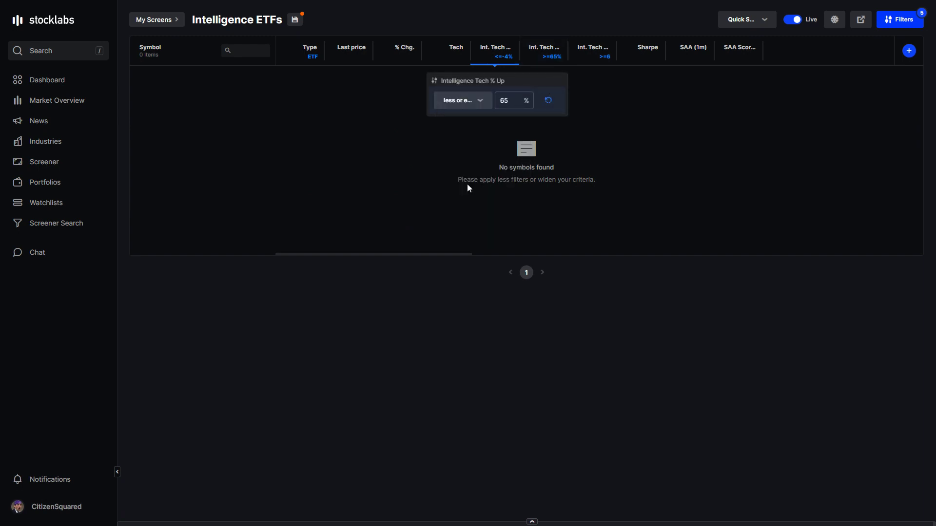
{"action": "double_click", "coordinate": [512, 99]}
{"action": "type", "text": "35"}
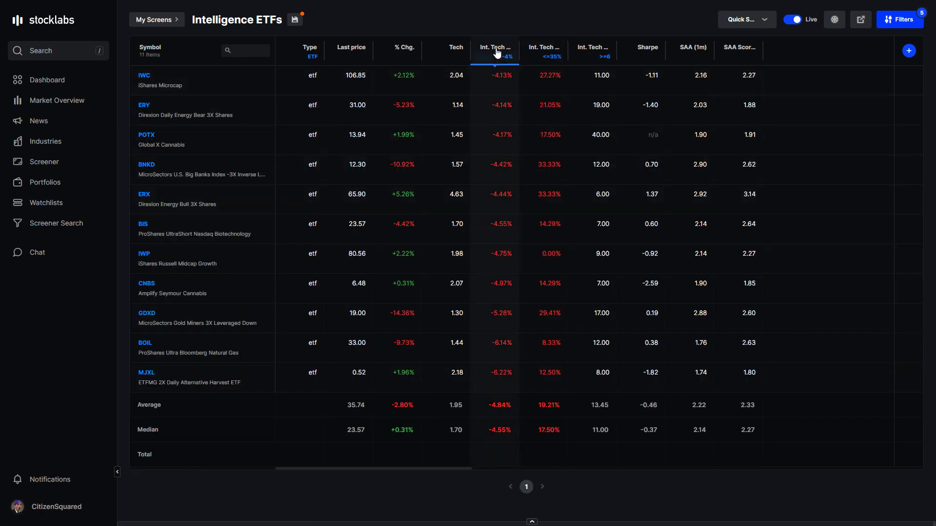
{"action": "left_click", "coordinate": [495, 50]}
{"action": "mouse_move", "coordinate": [217, 85]}
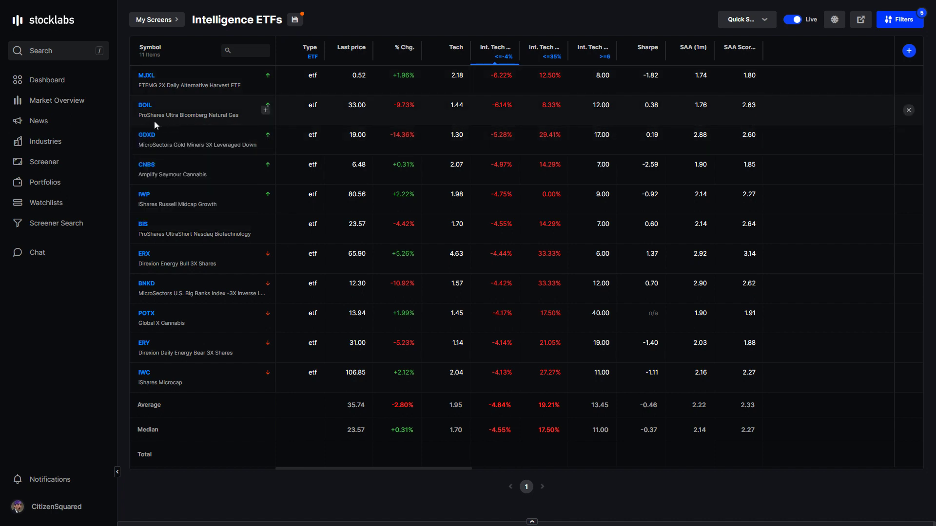
{"action": "mouse_move", "coordinate": [217, 115]}
{"action": "mouse_move", "coordinate": [182, 147]}
{"action": "mouse_move", "coordinate": [254, 175]}
{"action": "mouse_move", "coordinate": [225, 207]}
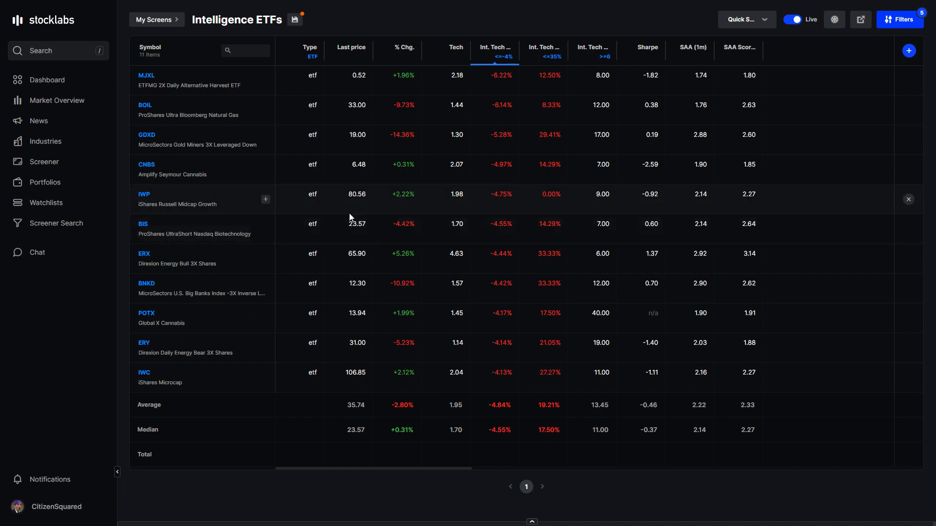
Step: Search for 'qqq' and open the QQQ Trust's 3M candlestick chart, closing at 275.42
{"action": "mouse_move", "coordinate": [246, 243]}
{"action": "mouse_move", "coordinate": [170, 334]}
{"action": "mouse_move", "coordinate": [161, 111]}
{"action": "left_click", "coordinate": [40, 102]}
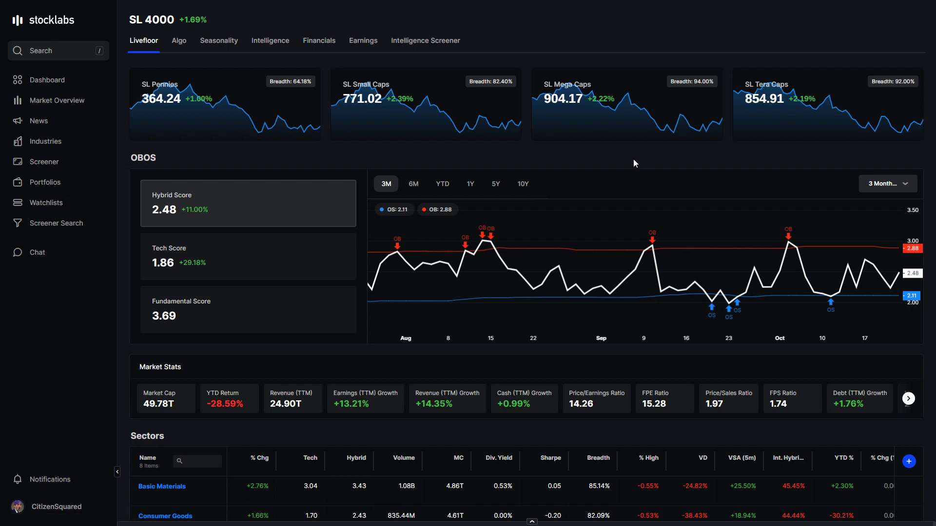
{"action": "left_click", "coordinate": [29, 51]}
{"action": "type", "text": "qqq"}
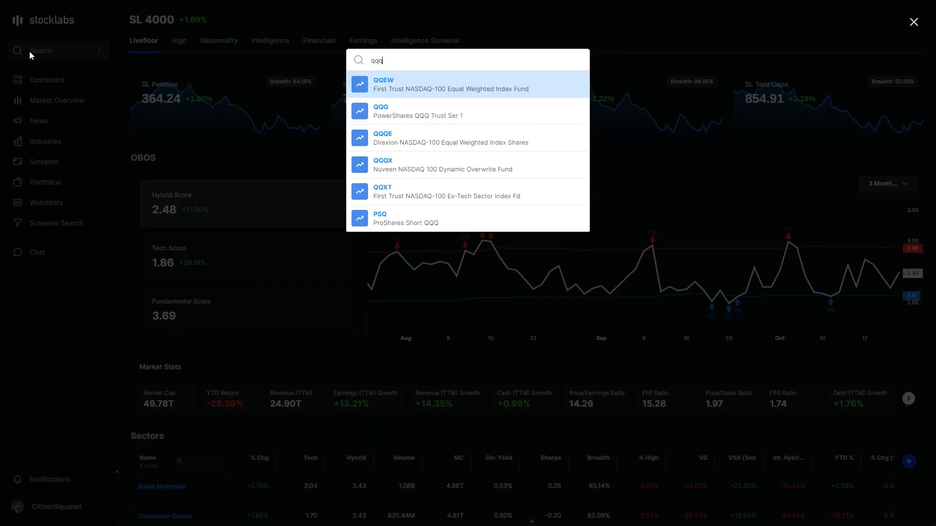
{"action": "key", "text": "Return"}
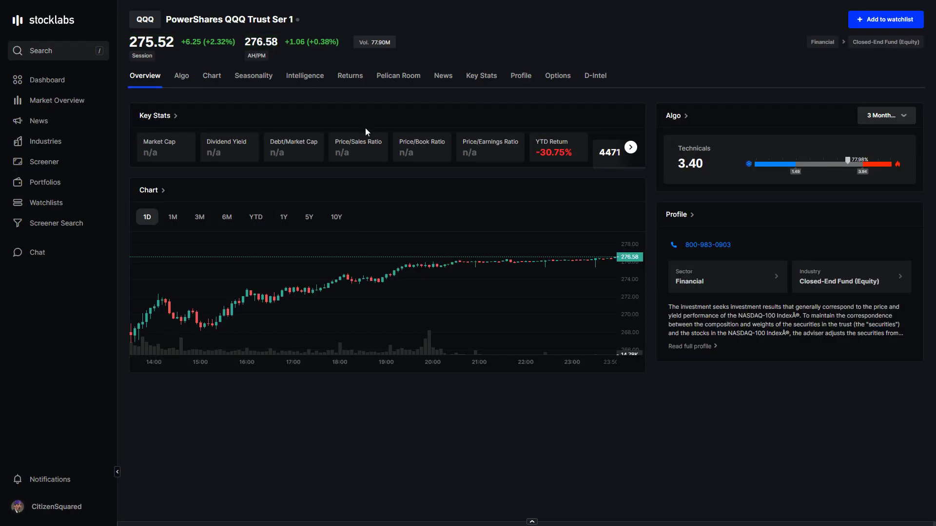
{"action": "left_click", "coordinate": [212, 77]}
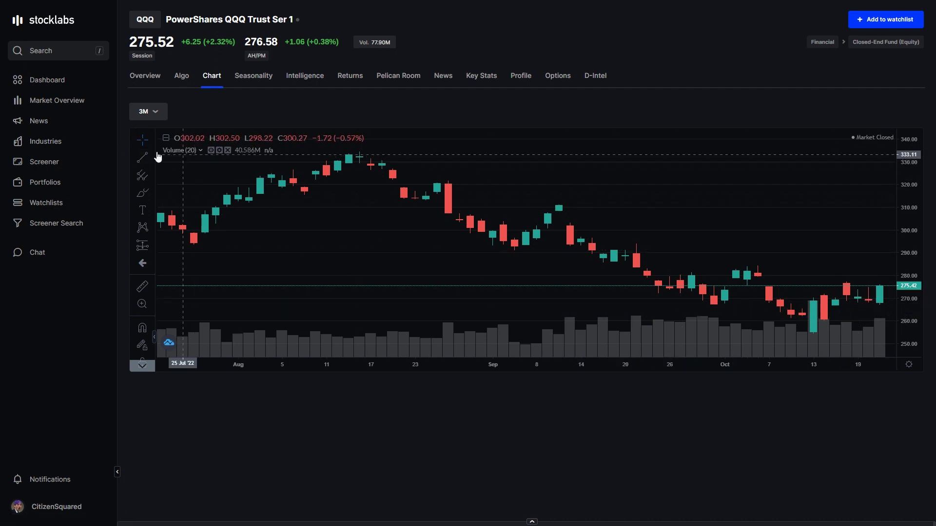
Step: Go back to the SL 4000 Livefloor overview showing Hybrid Score 2.48 and SL Mega Caps 904.17
{"action": "left_click", "coordinate": [55, 100]}
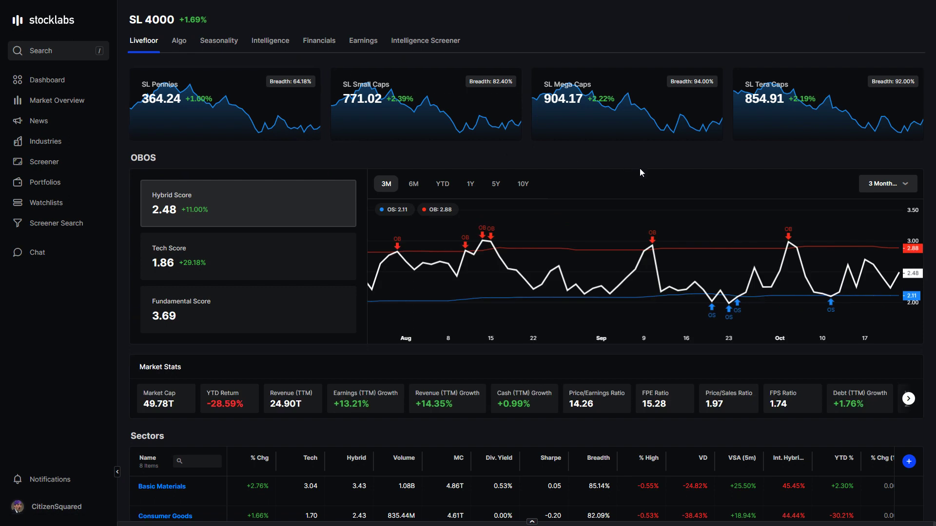